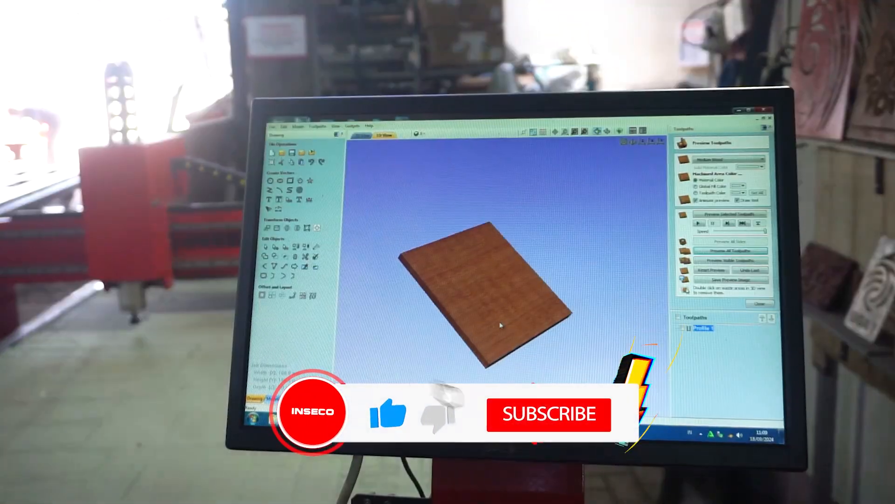
drag(500, 325, 451, 298)
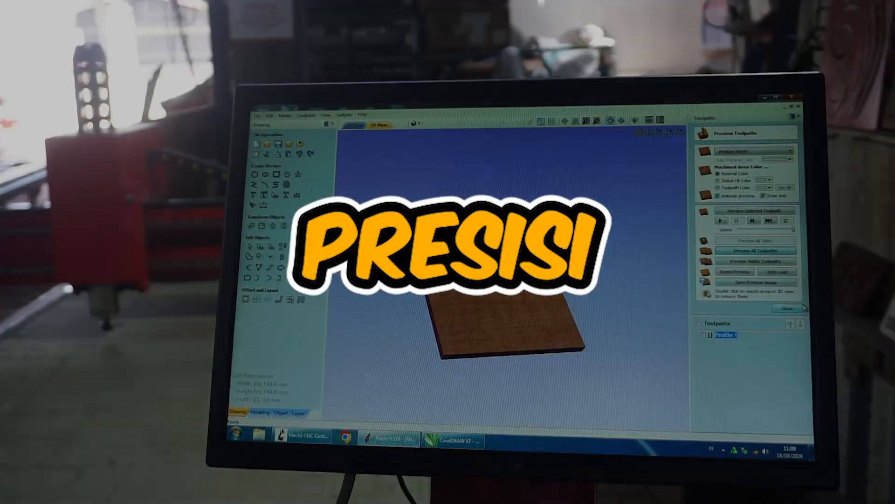
click(784, 307)
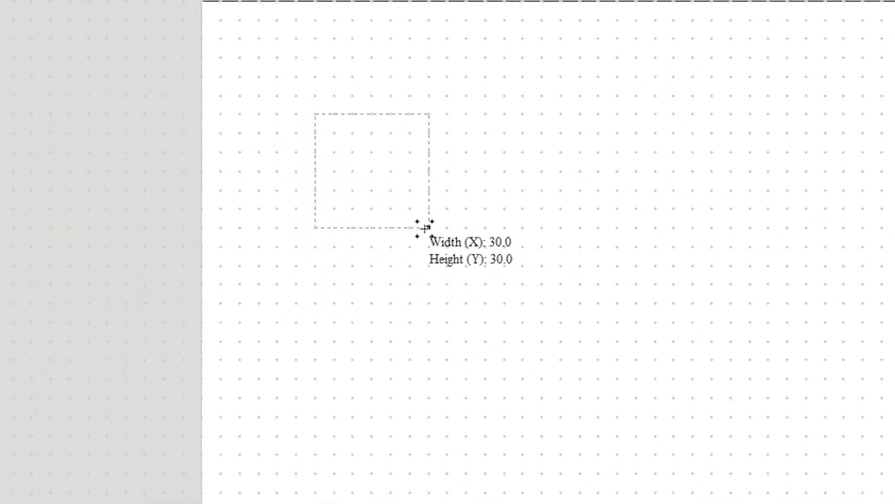
Draw two squares side by side on the snapping grid, making the first one 30 by 30 mm
drag(424, 224, 424, 230)
scroll(424, 230, up, 1)
mouse_move(461, 87)
mouse_down()
mouse_move(580, 229)
mouse_move(603, 228)
mouse_up()
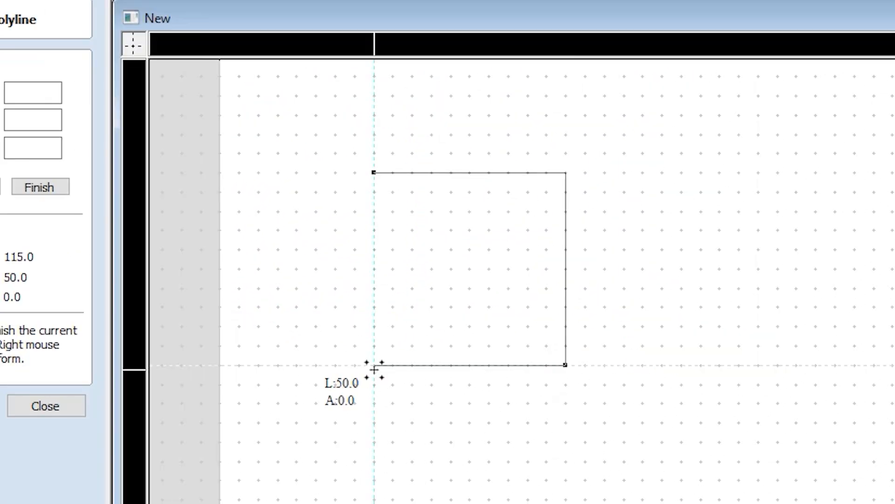
Complete the 50 by 50 mm square polyline by placing its lower-left corner and closing it at the start point
click(373, 365)
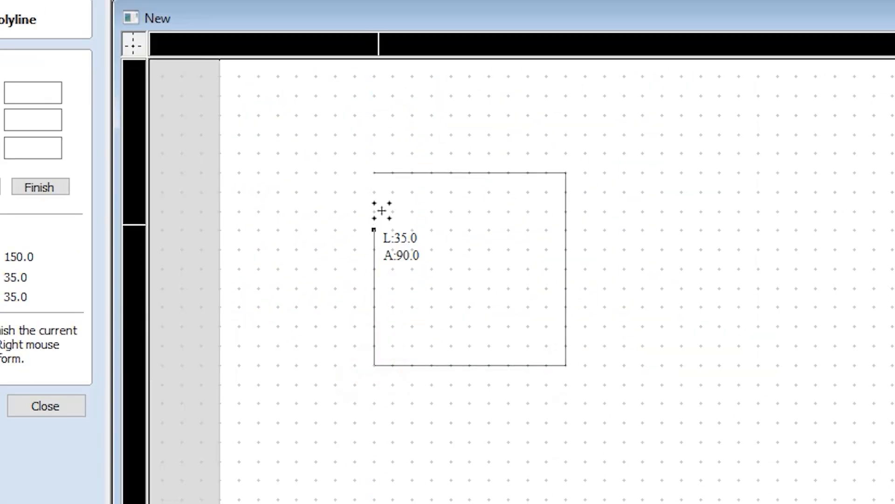
click(372, 173)
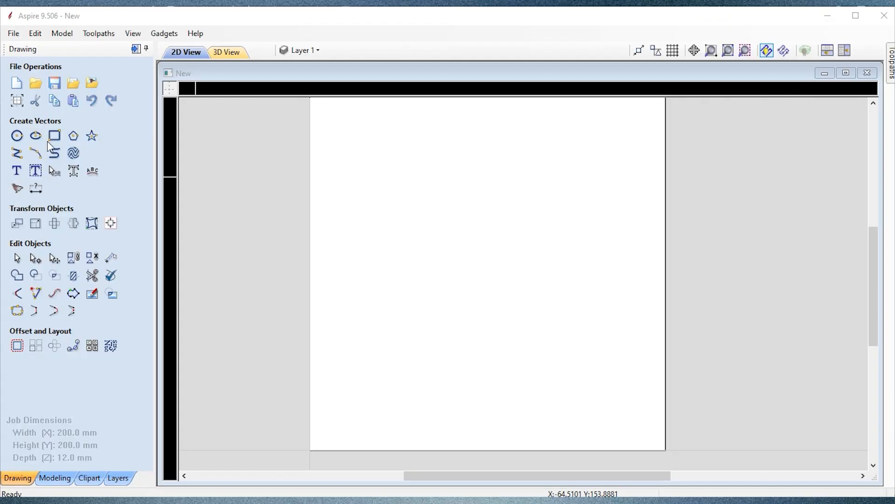
Draw a square-cornered rectangle about 64 by 62 mm in the upper left of the job area
click(59, 134)
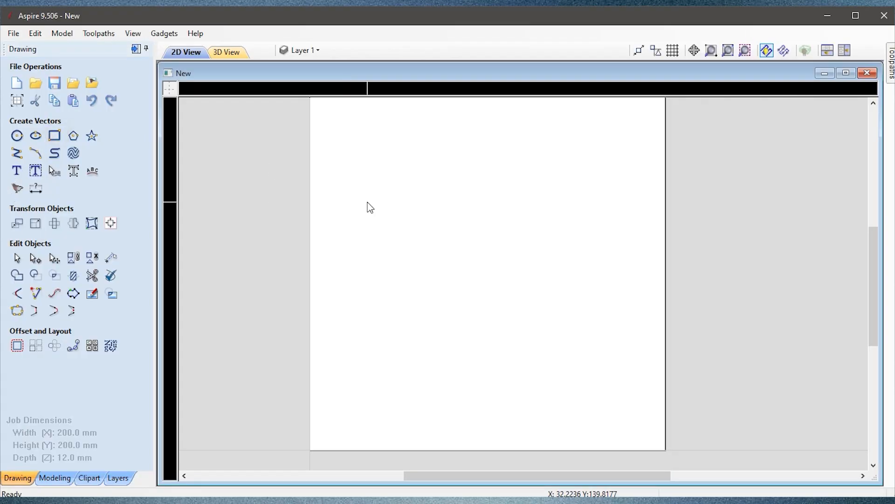
click(55, 135)
drag(344, 156, 411, 226)
drag(451, 260, 455, 264)
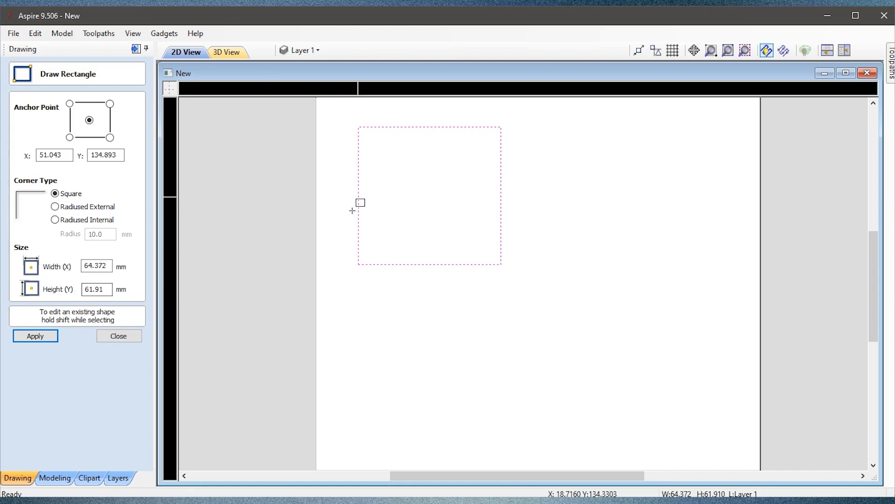
Draw a second square-cornered rectangle about 62 by 64 mm to the right of the first and deselect it
scroll(352, 210, down, 1)
scroll(498, 169, up, 1)
scroll(496, 174, down, 1)
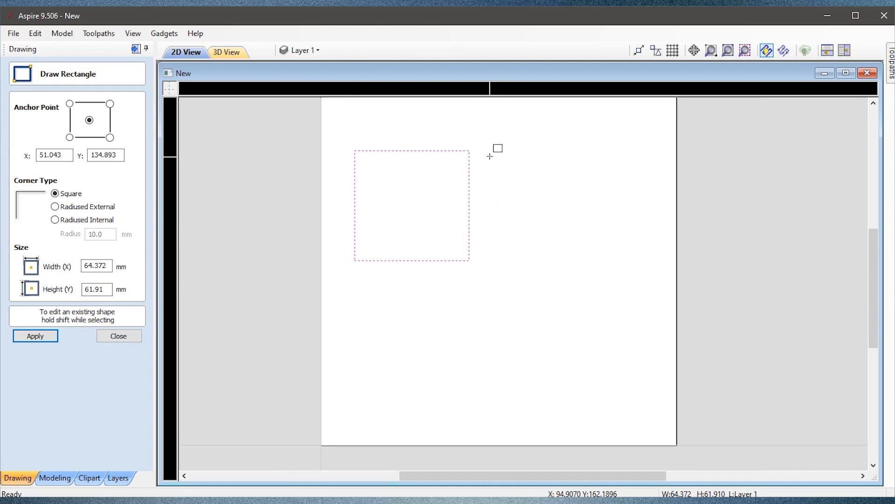
drag(486, 148, 566, 264)
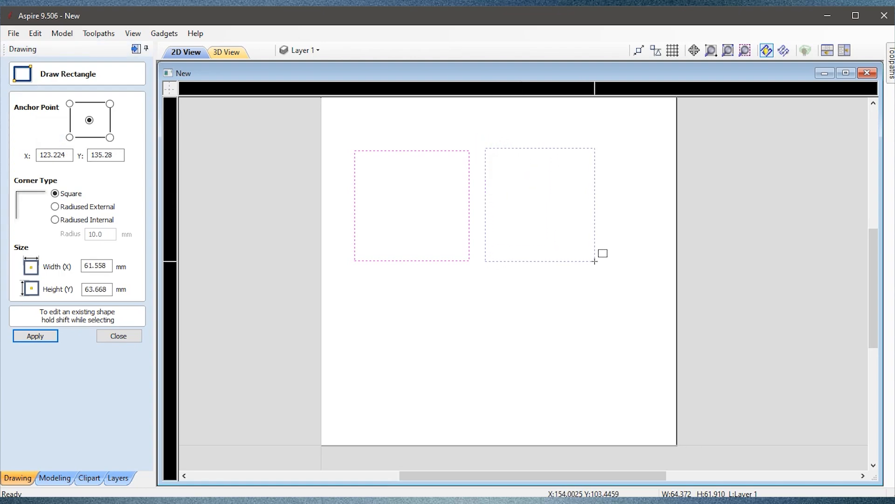
scroll(601, 180, up, 1)
scroll(577, 249, down, 1)
scroll(473, 162, up, 2)
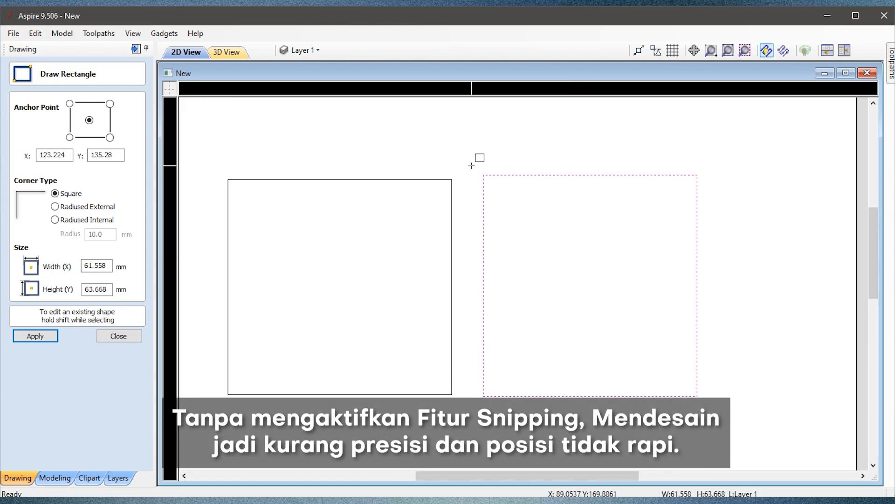
click(119, 336)
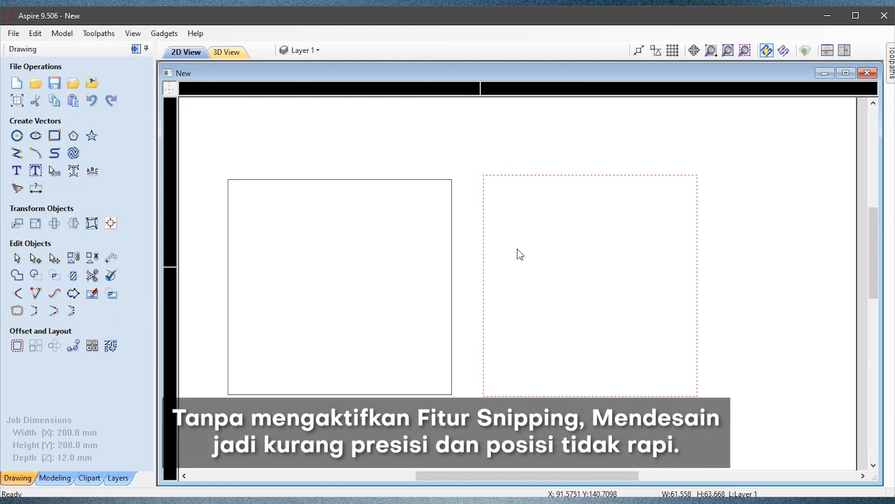
click(558, 145)
scroll(558, 147, up, 1)
scroll(557, 144, down, 1)
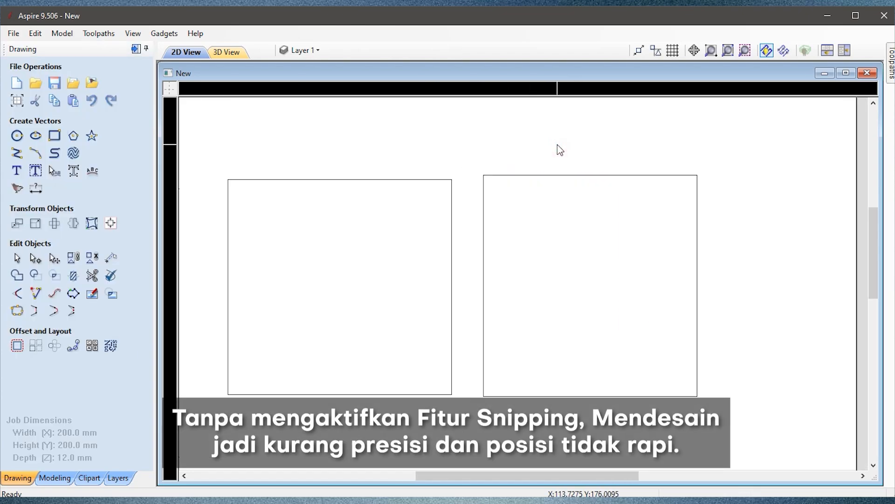
scroll(558, 176, down, 2)
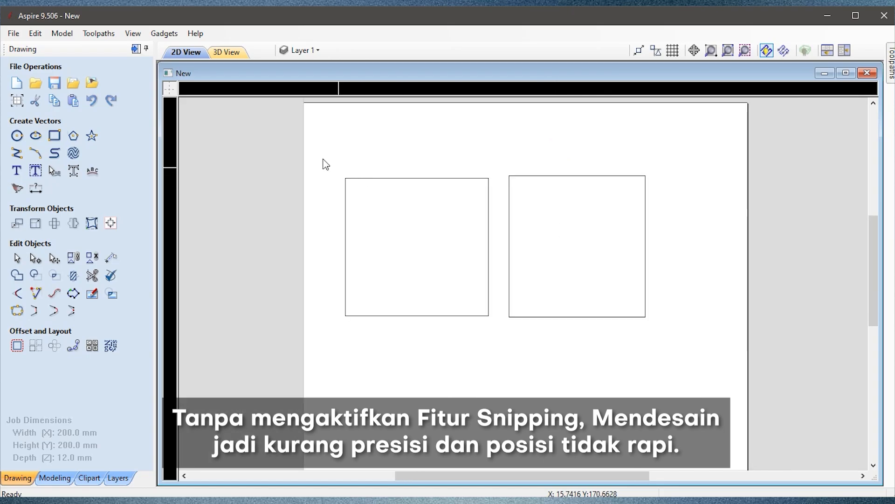
drag(634, 348, 677, 363)
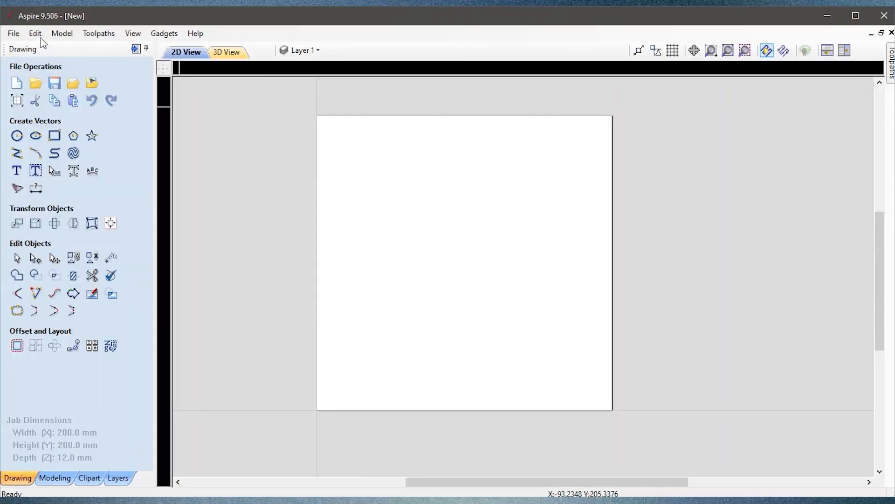
In the snapping options, enable Display Text at Cursor, Snap to Guides, Snap to Grid, Snap Distances, and Snap to Job Center and Corners
click(35, 33)
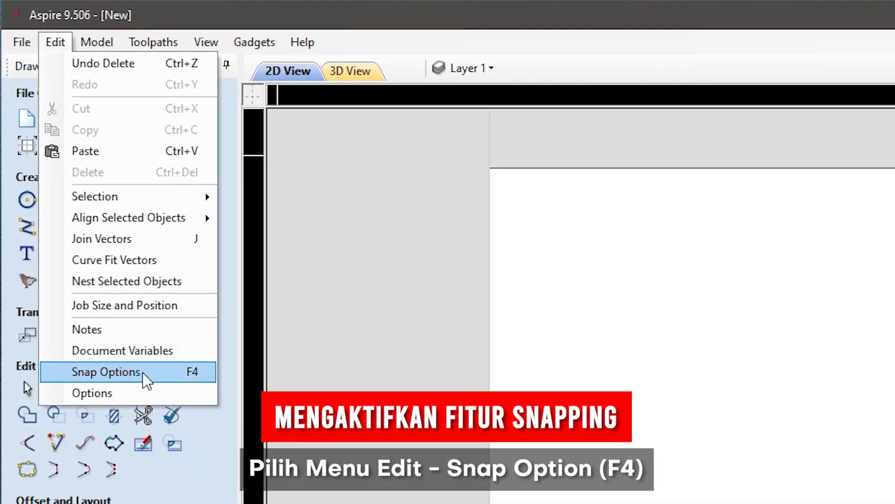
click(143, 373)
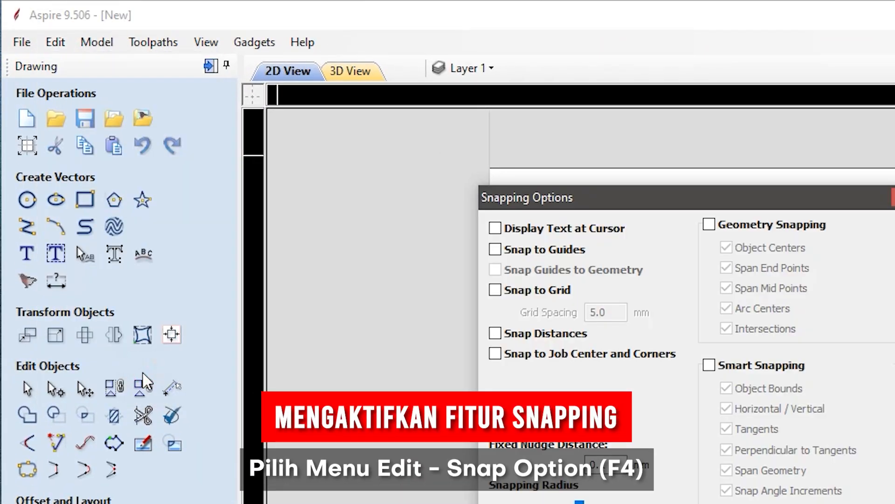
click(494, 228)
click(494, 249)
click(494, 289)
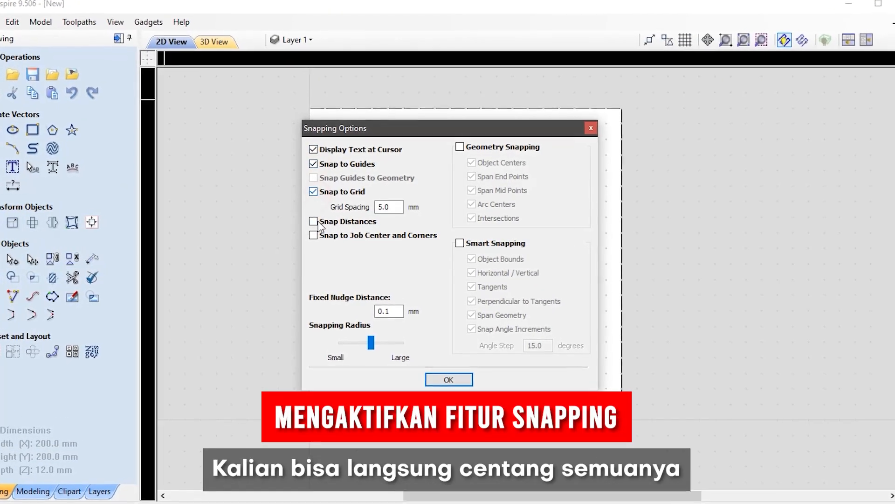
click(313, 221)
click(314, 235)
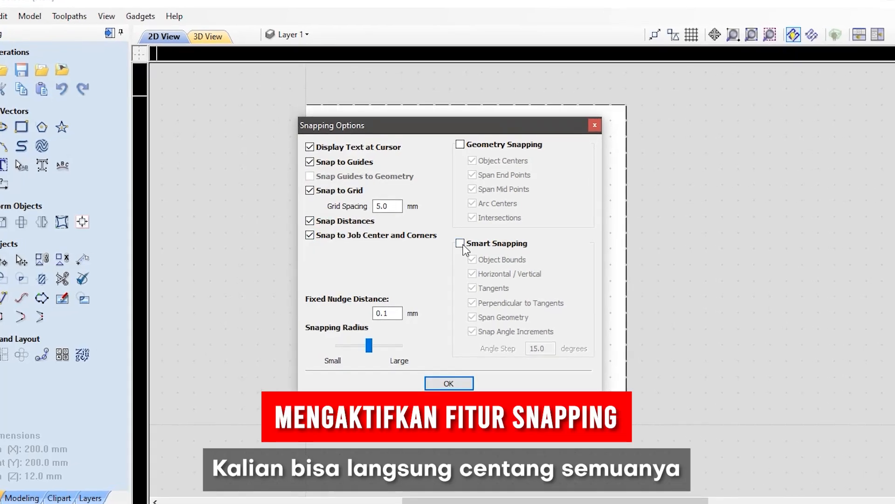
Enable Smart Snapping and Geometry Snapping and apply the snapping options
click(460, 243)
click(460, 147)
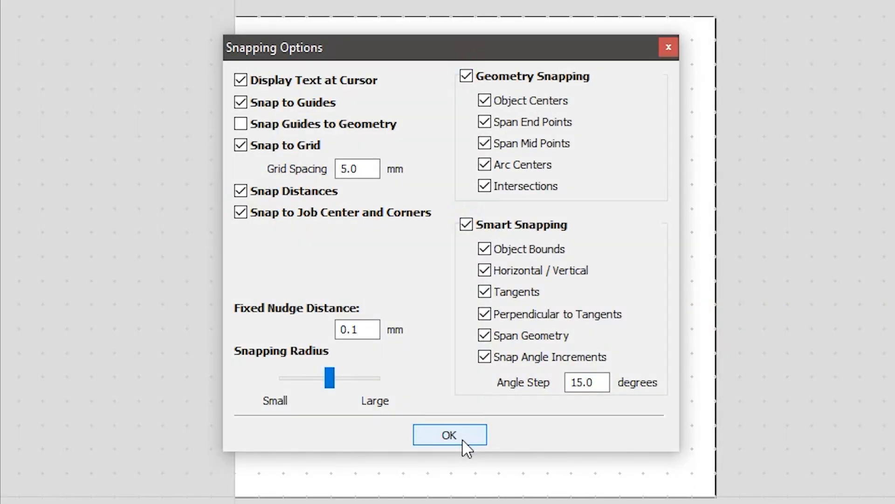
click(463, 440)
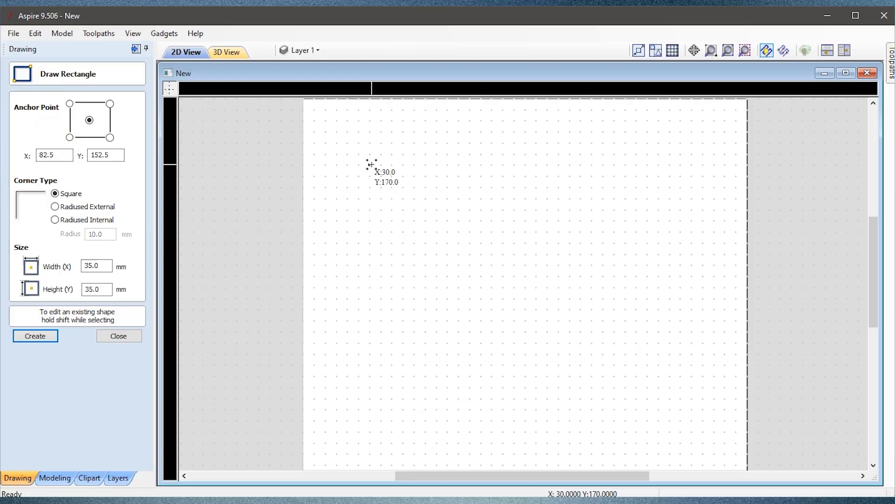
Draw two 30 by 30 mm squares side by side with a 5 mm gap, the first starting at X 30, Y 170
drag(371, 164, 436, 231)
scroll(437, 232, up, 1)
drag(451, 149, 532, 231)
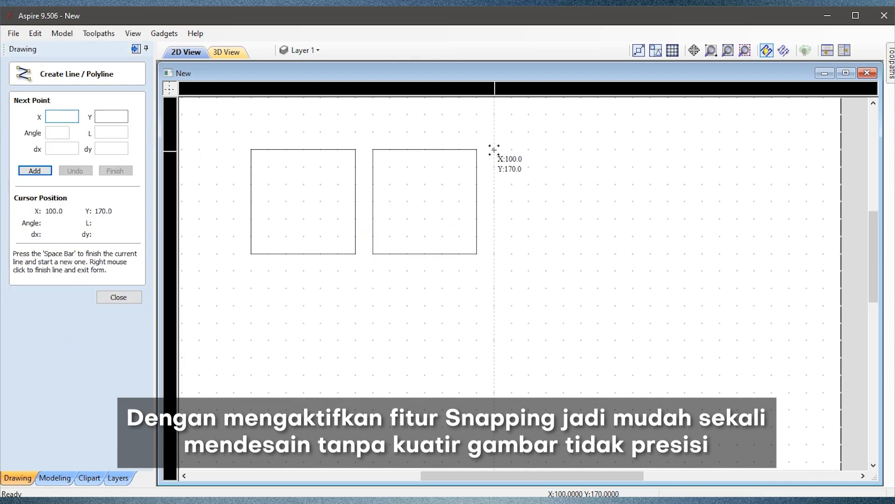
Draw a closed 30 by 30 mm square polyline starting at X 100, Y 170, beside the two existing squares
click(494, 149)
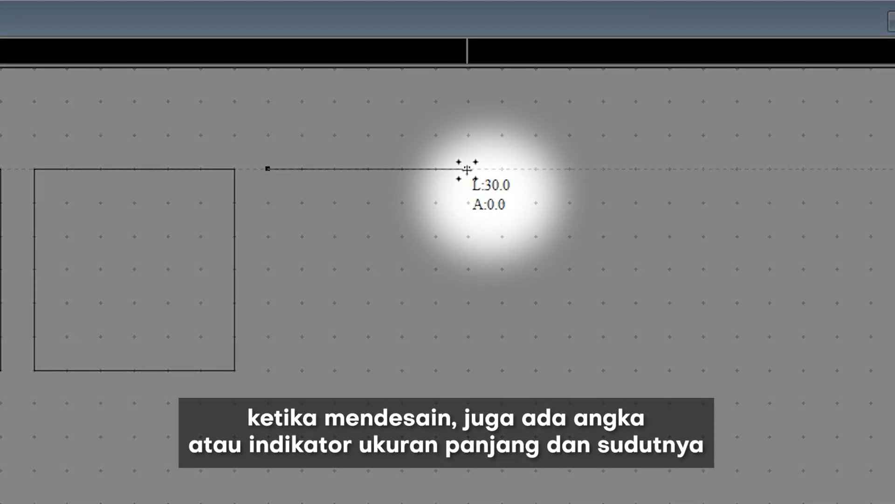
click(467, 169)
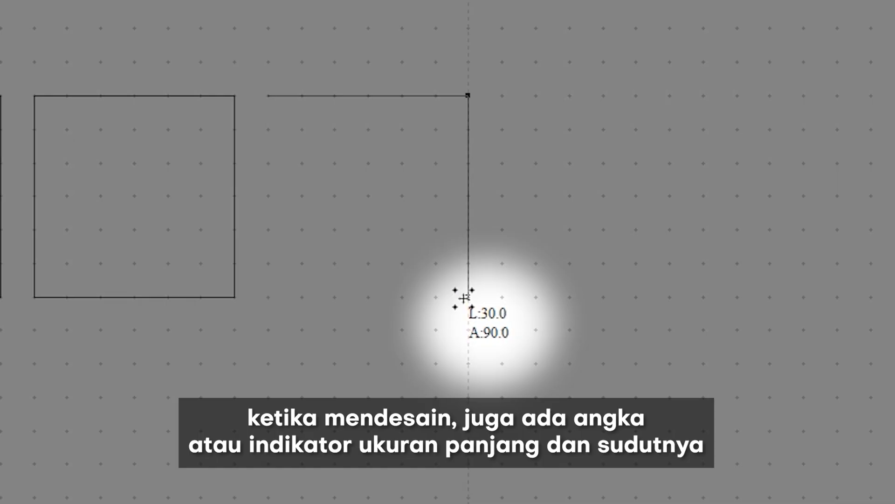
click(467, 306)
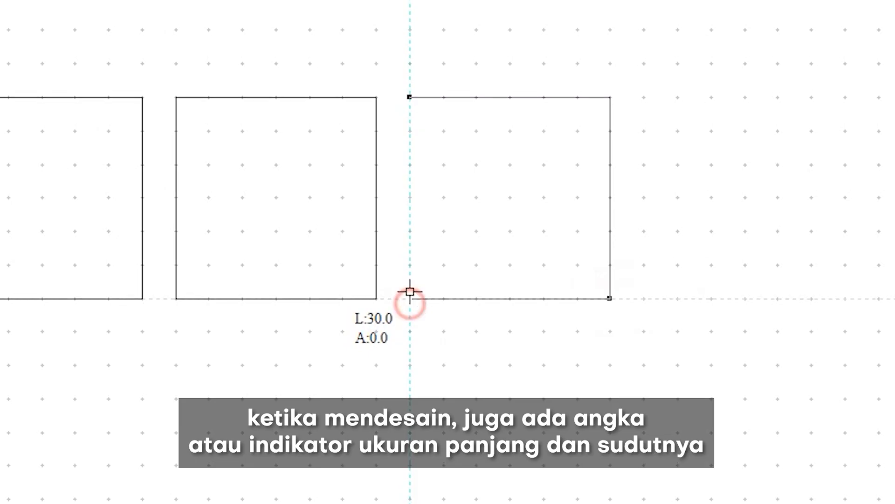
click(410, 297)
click(410, 169)
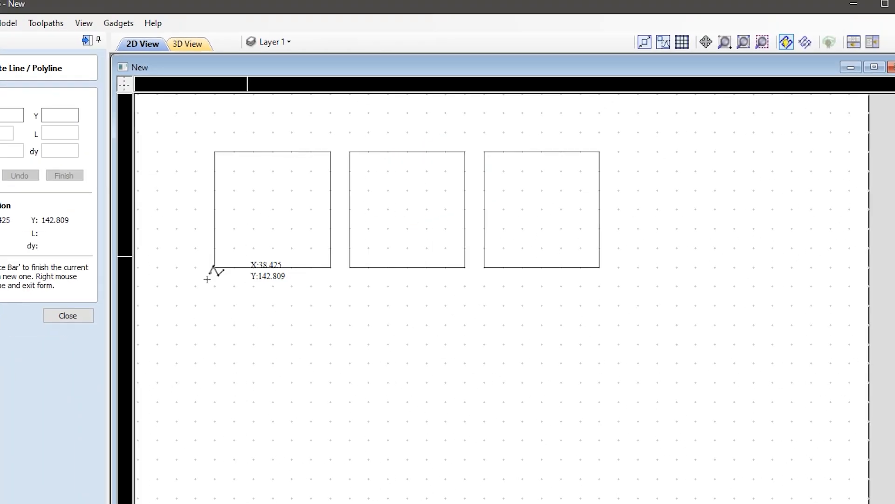
click(122, 297)
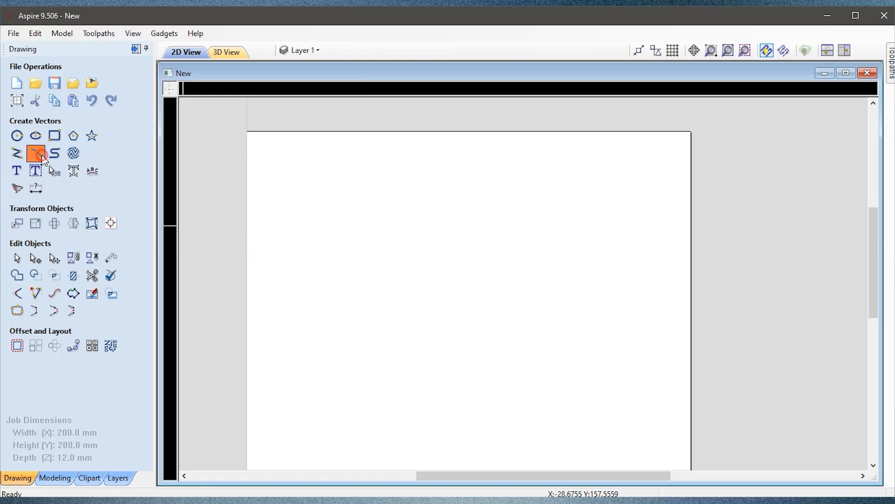
Draw an arc through three points, about 95 mm wide with a radius of about 60 mm, and deselect it
click(43, 157)
click(381, 252)
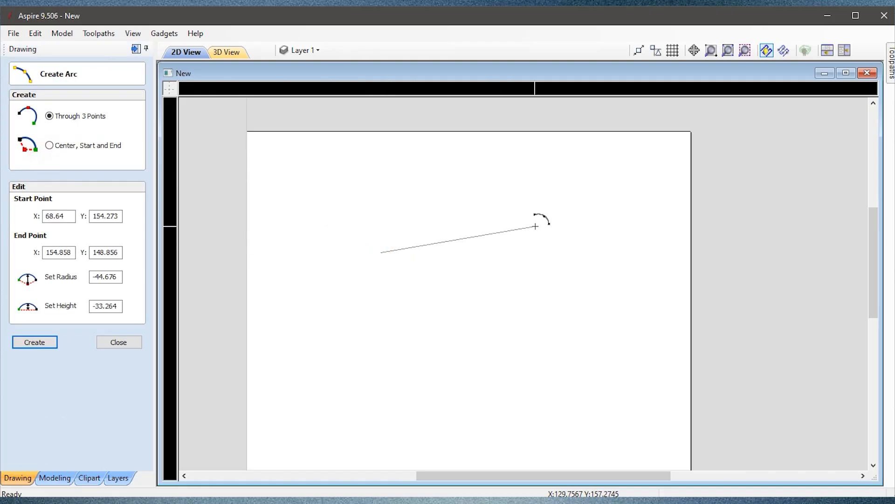
click(517, 227)
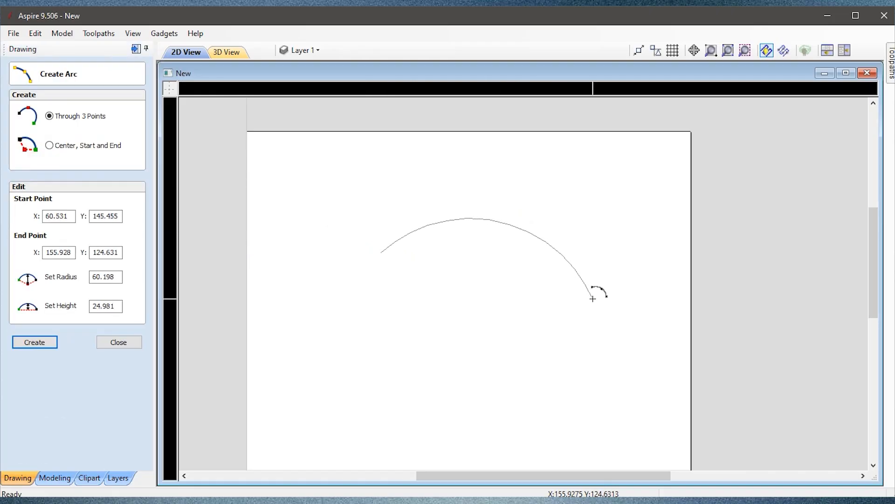
click(591, 298)
scroll(590, 332, up, 1)
click(131, 342)
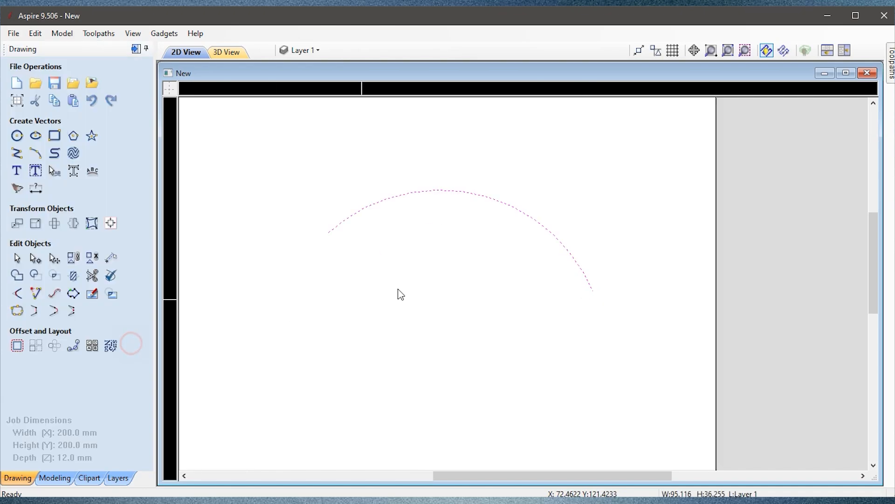
click(409, 268)
scroll(607, 200, up, 1)
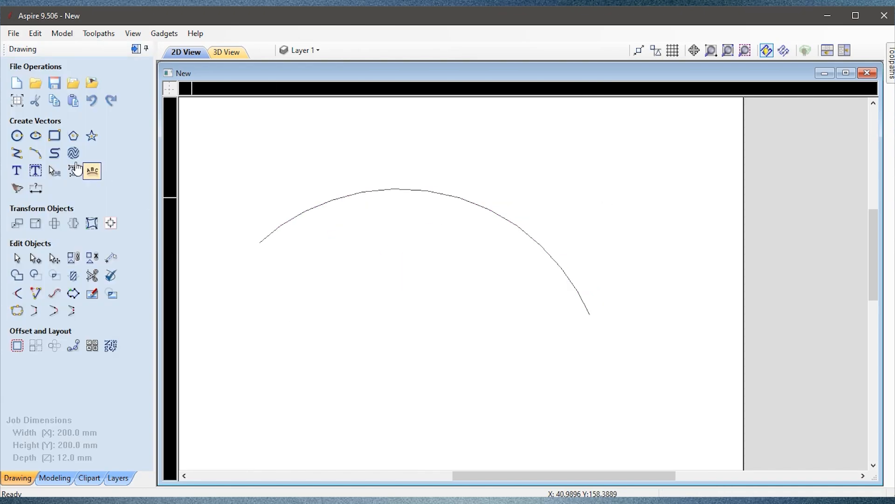
Try to draw a second arc joining the two open ends of the existing arc without snapping
click(36, 153)
mouse_move(260, 243)
mouse_down()
mouse_move(414, 340)
mouse_move(529, 350)
mouse_move(592, 323)
mouse_move(593, 312)
mouse_up()
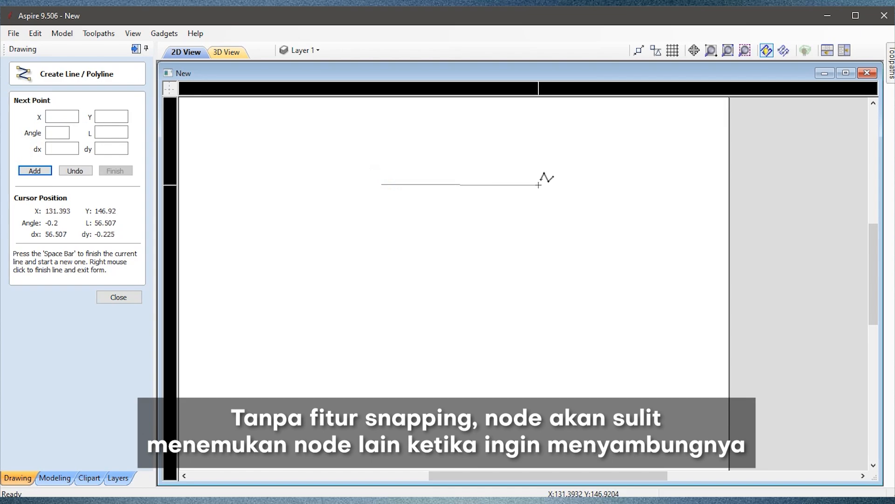
Draw a four-sided polyline without snapping, with a top edge about 57 mm long, leading back towards its start point
click(539, 184)
click(539, 330)
click(372, 326)
click(323, 136)
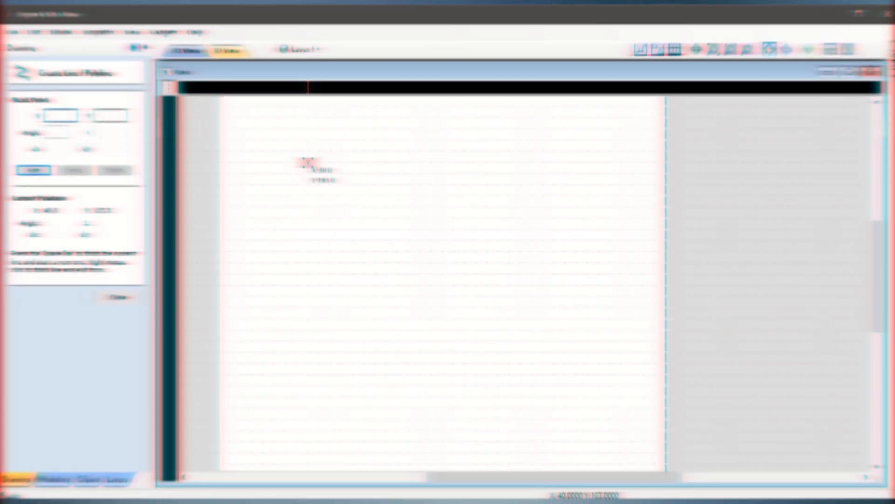
Draw a closed 50 by 50 mm square polyline with snapping, starting at X 40, Y 165, and finish the line
click(308, 163)
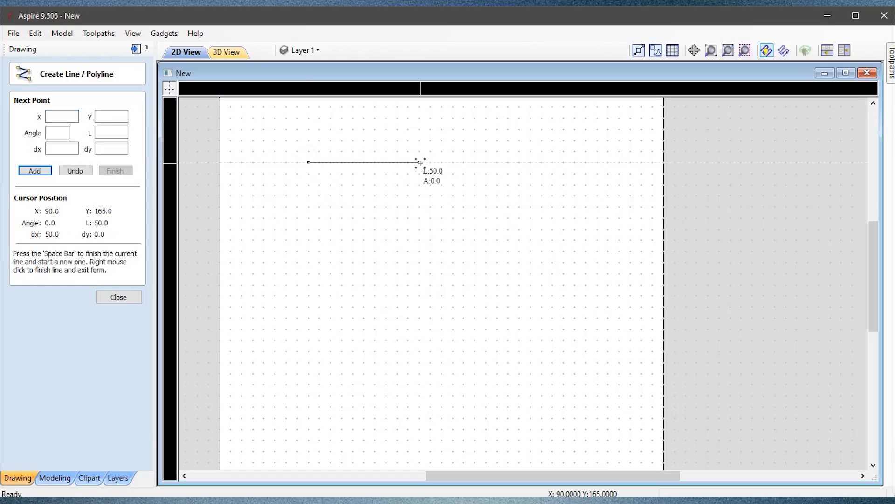
click(420, 162)
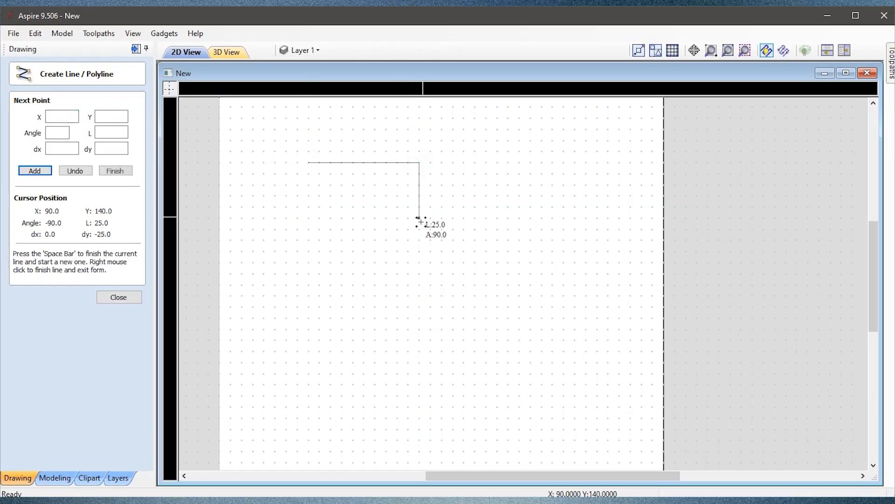
click(420, 273)
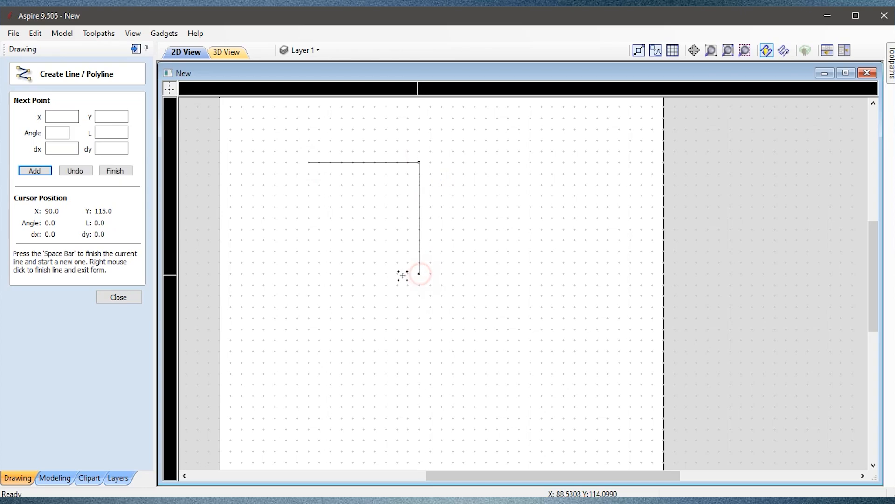
click(308, 275)
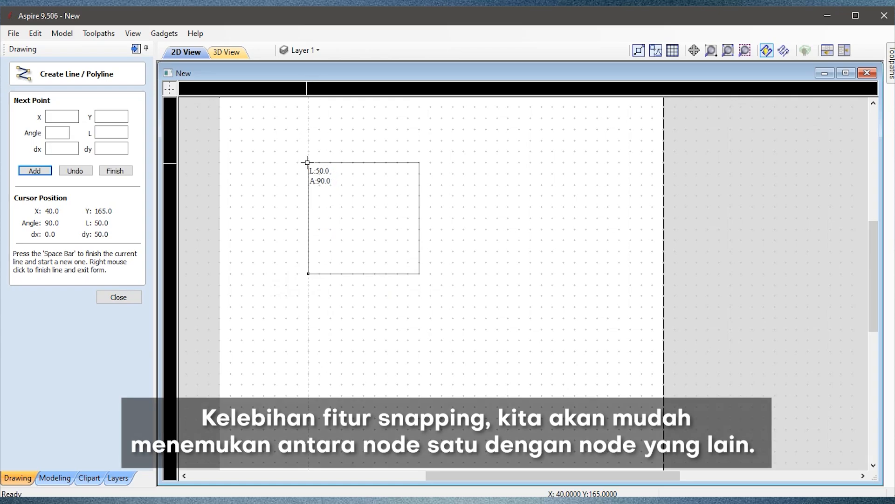
click(307, 162)
click(118, 299)
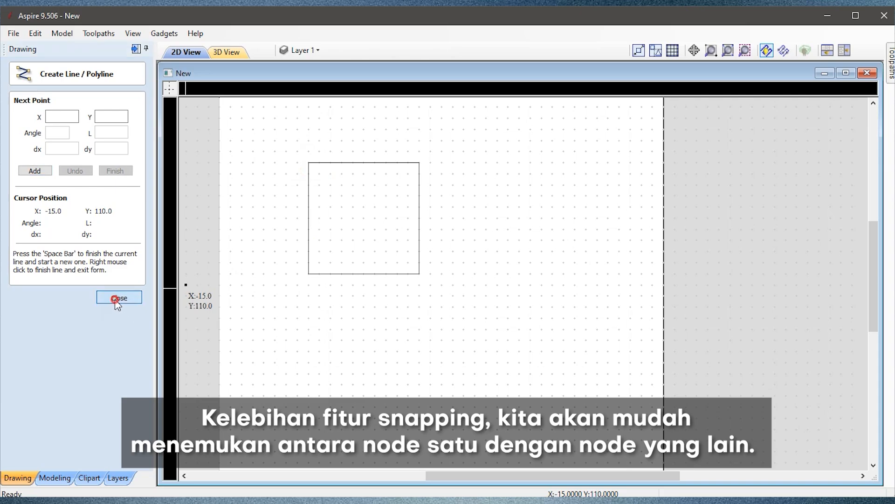
Draw a three-point arc below the square from X 55, Y 75 to X 95, Y 100, with a radius of about 38 mm
scroll(338, 235, up, 2)
scroll(482, 260, down, 3)
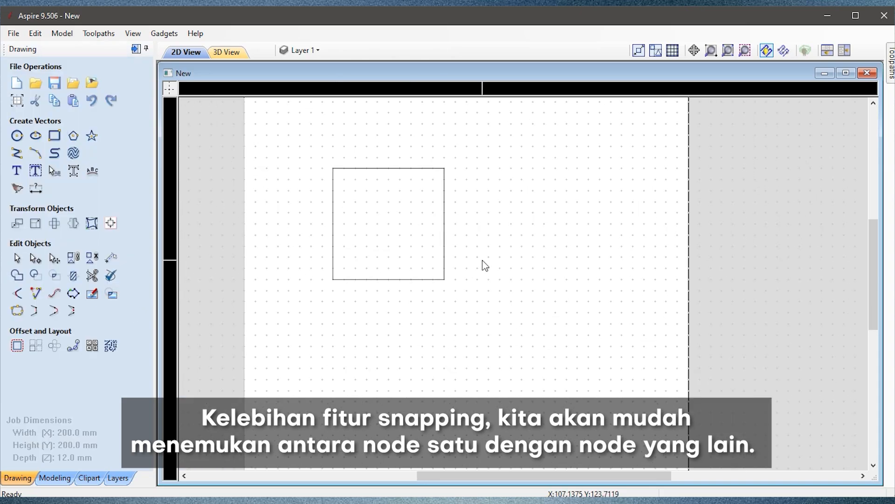
scroll(533, 252, up, 2)
click(34, 159)
click(365, 328)
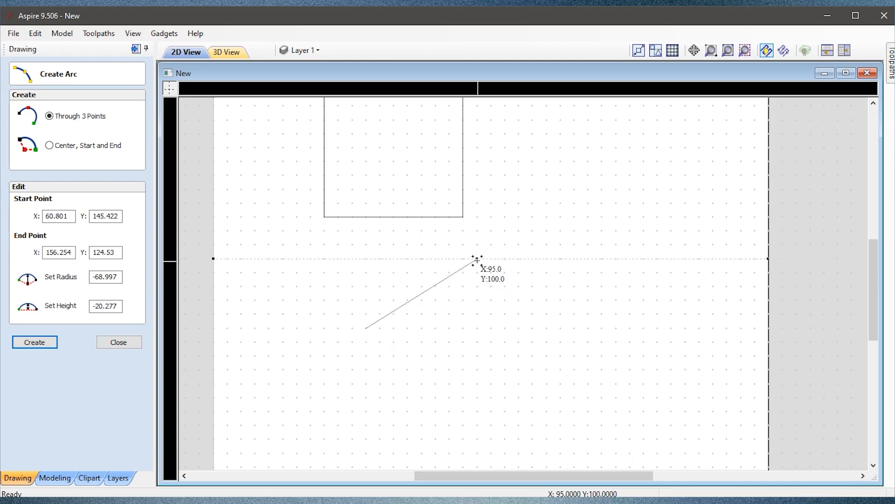
click(476, 260)
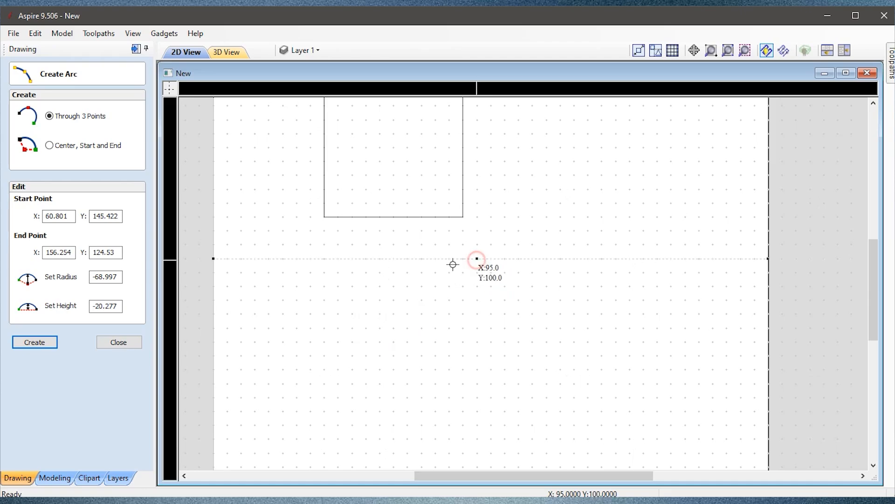
click(391, 289)
scroll(392, 321, up, 2)
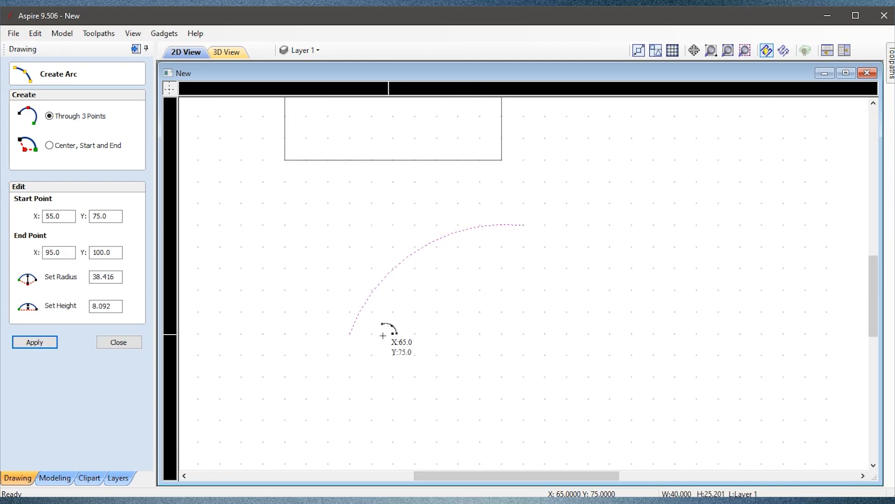
Draw a second arc joining the first arc's two open ends by snapping to its end nodes, and finish the Create Arc command
click(349, 334)
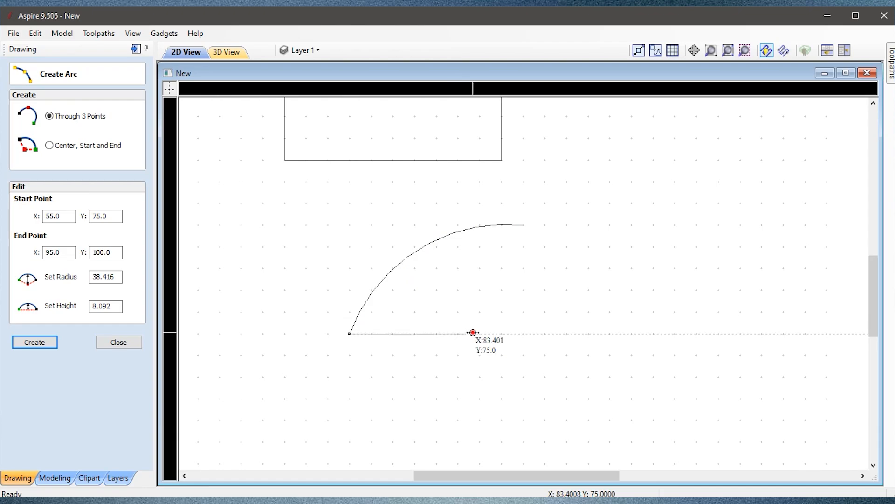
click(524, 224)
click(118, 342)
scroll(361, 287, down, 2)
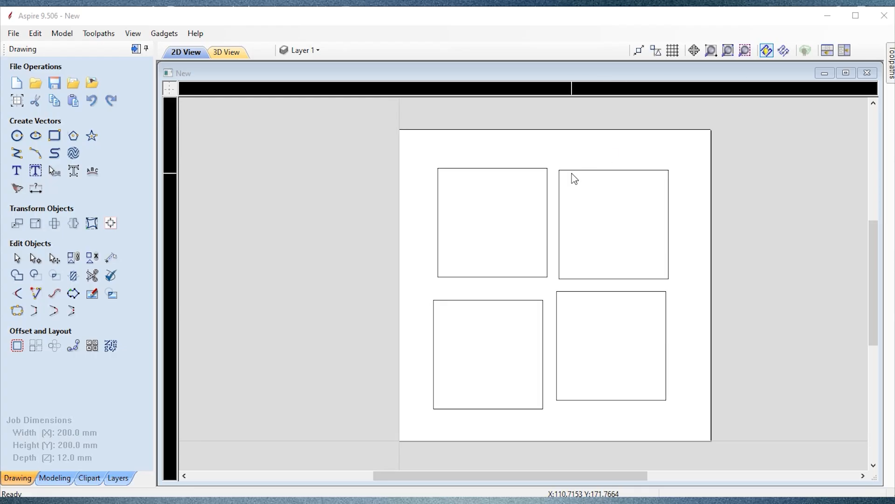
Move the upper-right square by eye, without snapping, to line up its top edge with the upper-left square
scroll(546, 200, up, 6)
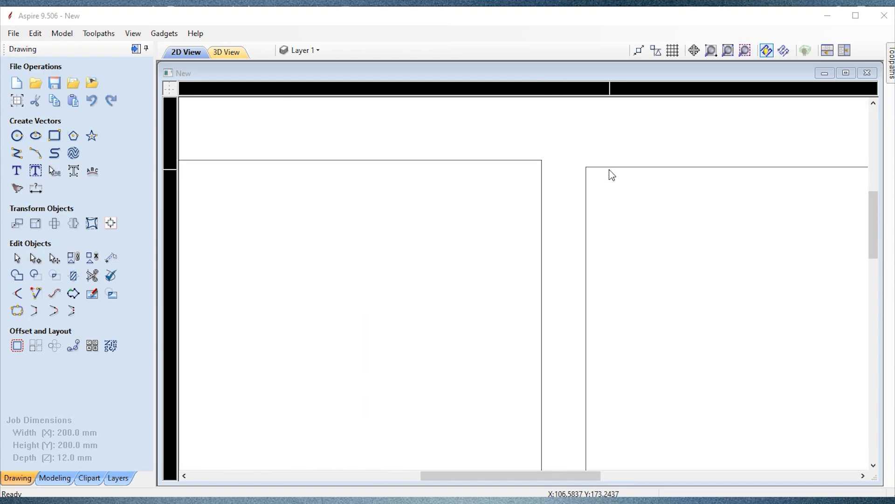
click(611, 166)
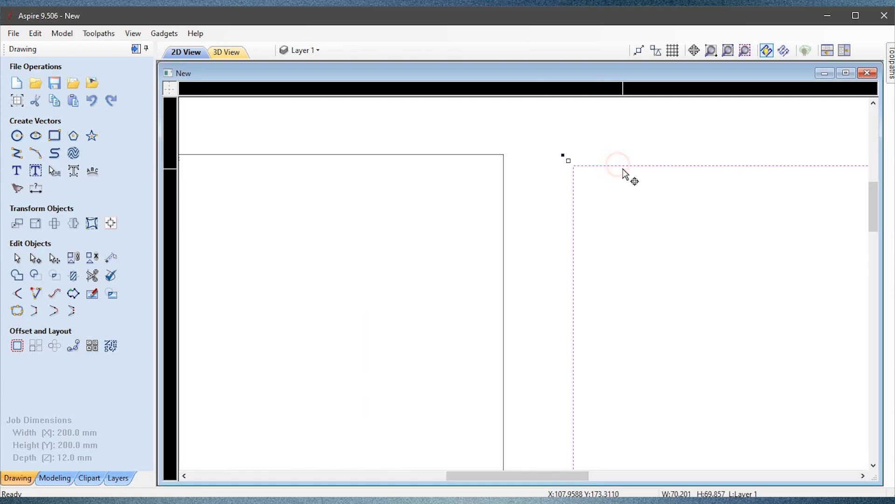
scroll(623, 154, down, 5)
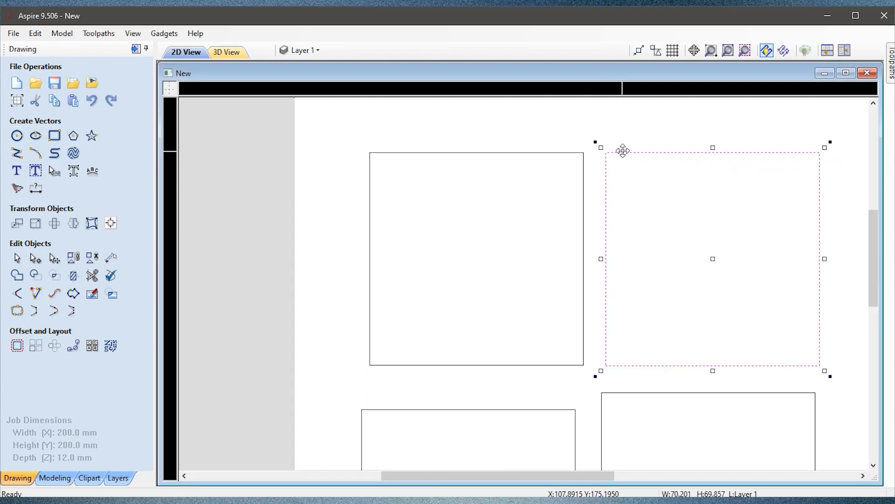
scroll(517, 237, up, 2)
Move the two lower squares upward by eye, without snapping, to even out the gaps between the four squares, and deselect them
click(509, 236)
scroll(509, 236, up, 3)
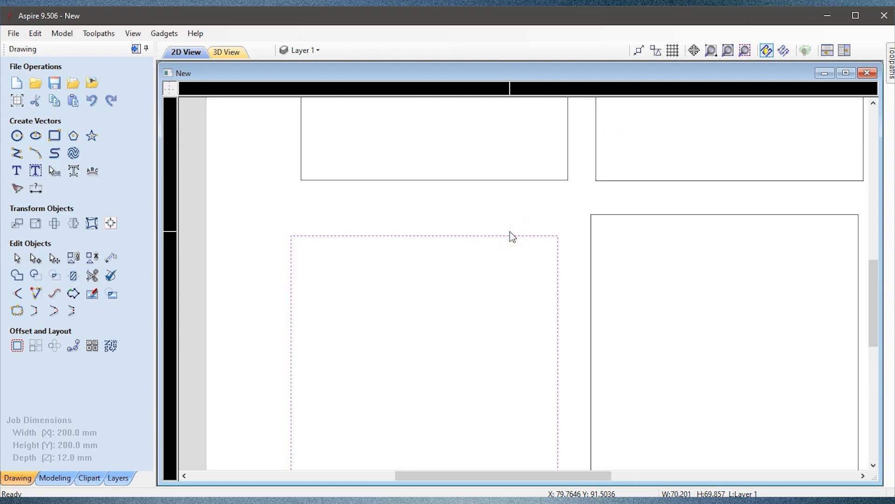
drag(510, 237, 522, 200)
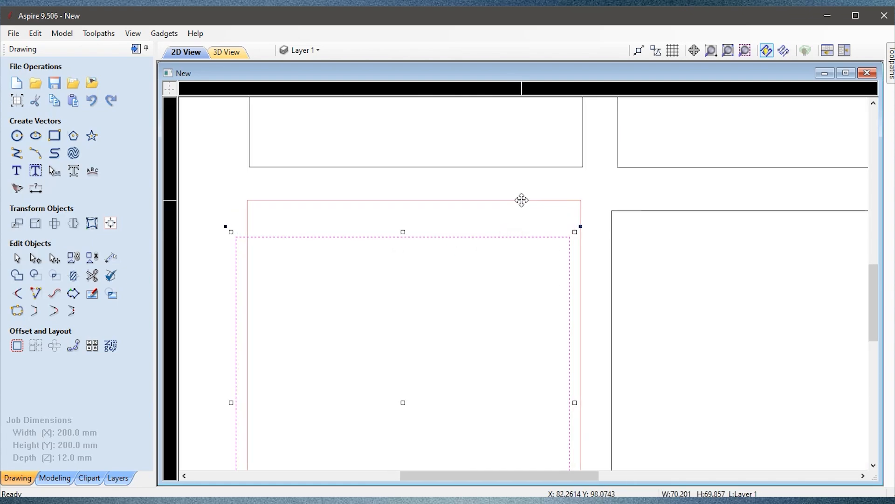
click(688, 210)
drag(678, 210, 681, 198)
scroll(678, 198, down, 5)
click(812, 177)
scroll(811, 178, down, 4)
Reposition the upper-left square with snapping enabled so its edges sit on the grid, and deselect it
scroll(536, 204, up, 2)
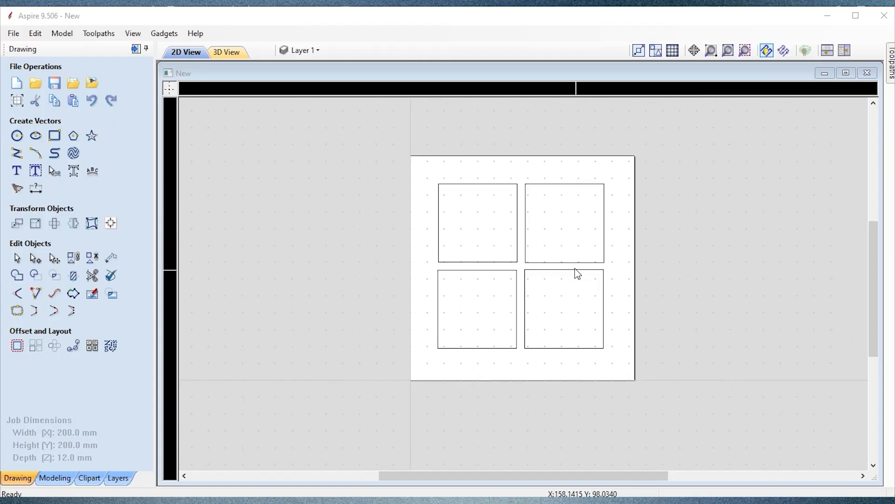
scroll(576, 272, up, 3)
scroll(457, 88, down, 2)
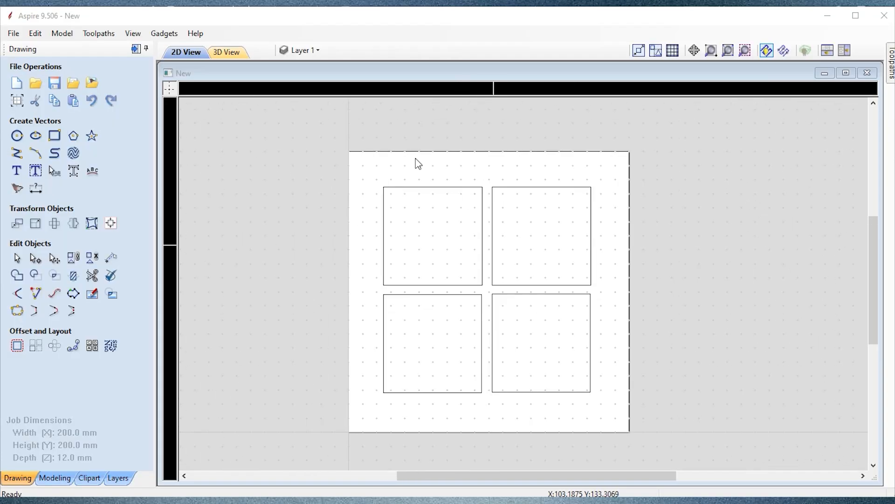
scroll(513, 266, up, 5)
click(531, 280)
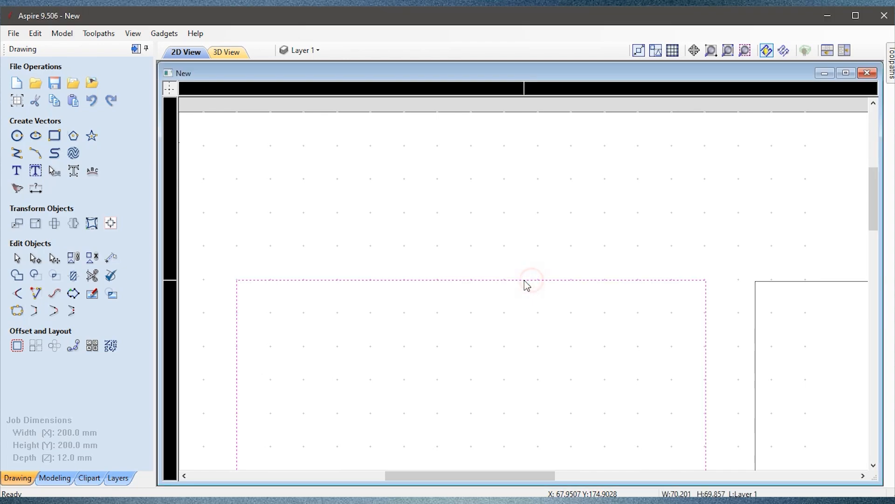
mouse_move(519, 281)
mouse_down()
mouse_move(518, 297)
mouse_move(509, 279)
mouse_move(517, 281)
mouse_up()
scroll(537, 232, down, 5)
click(594, 198)
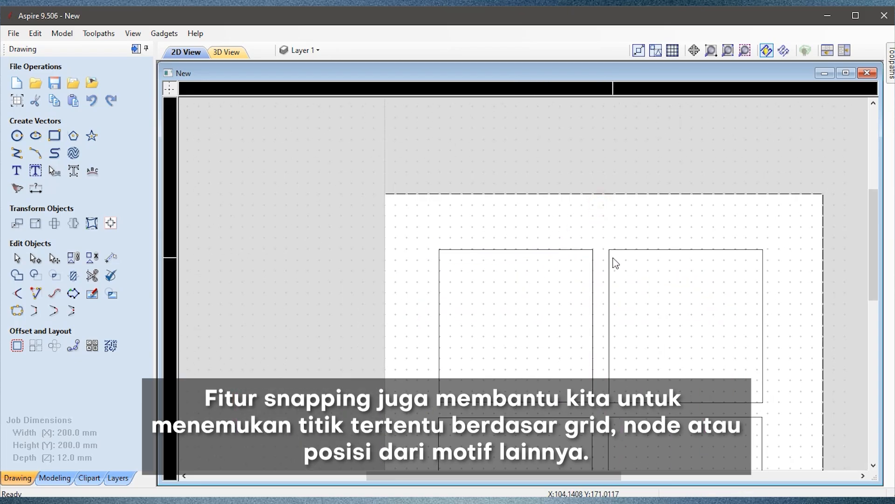
Move the upper-right square toward the upper-left one, snapping its top edge level with that square's
scroll(613, 256, up, 7)
double_click(613, 230)
drag(595, 225, 585, 224)
scroll(563, 228, up, 9)
scroll(600, 194, down, 11)
scroll(606, 257, down, 3)
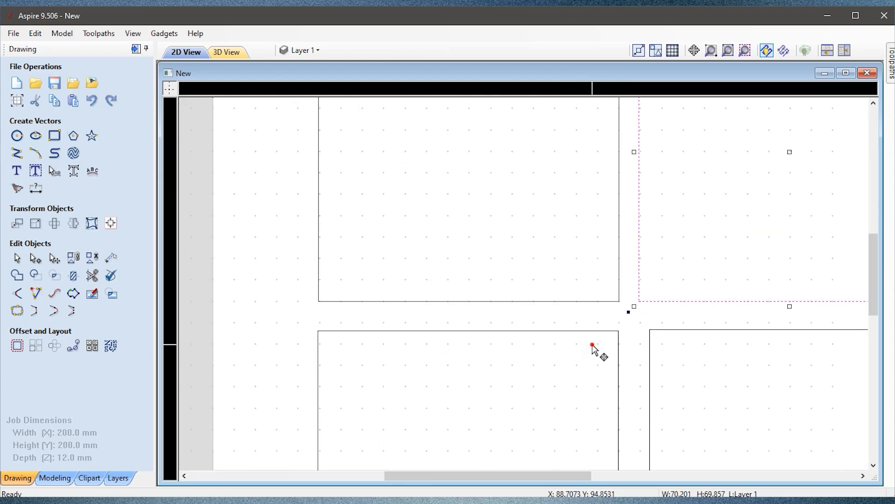
Move the lower-left square up, snapping its top edge to Y 100 and its sides in line with the upper-left square
scroll(593, 350, up, 6)
click(601, 313)
drag(627, 291, 633, 287)
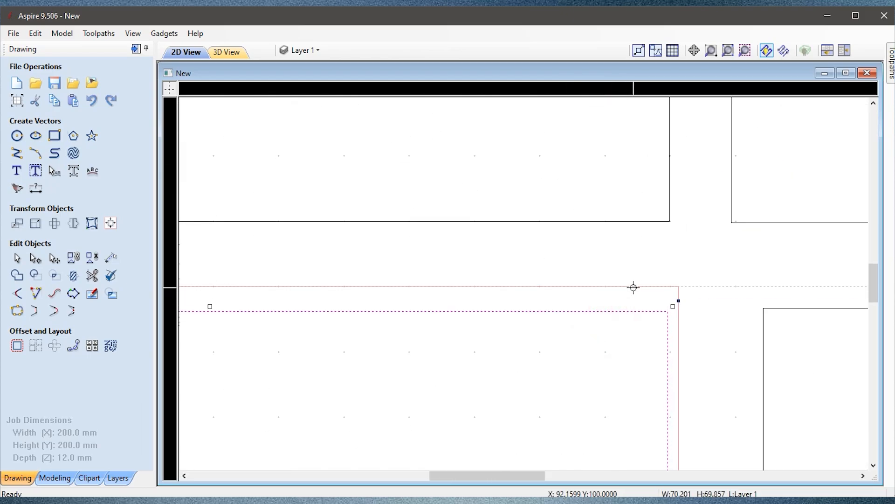
scroll(620, 218, down, 1)
mouse_move(627, 287)
mouse_down()
mouse_move(654, 296)
mouse_move(636, 285)
mouse_up()
Move the lower-right square, snapping its left edge to X 100 and its top edge level with the lower-left square
click(622, 227)
scroll(620, 228, down, 4)
scroll(670, 244, up, 4)
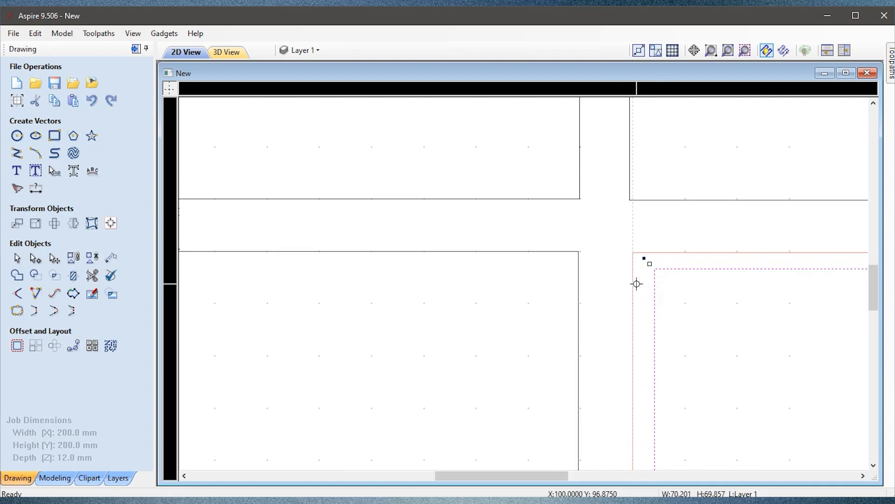
click(621, 248)
scroll(579, 236, down, 4)
Select all four squares, shift them together slightly to the right with snapping, and deselect them
drag(713, 421, 713, 421)
click(559, 247)
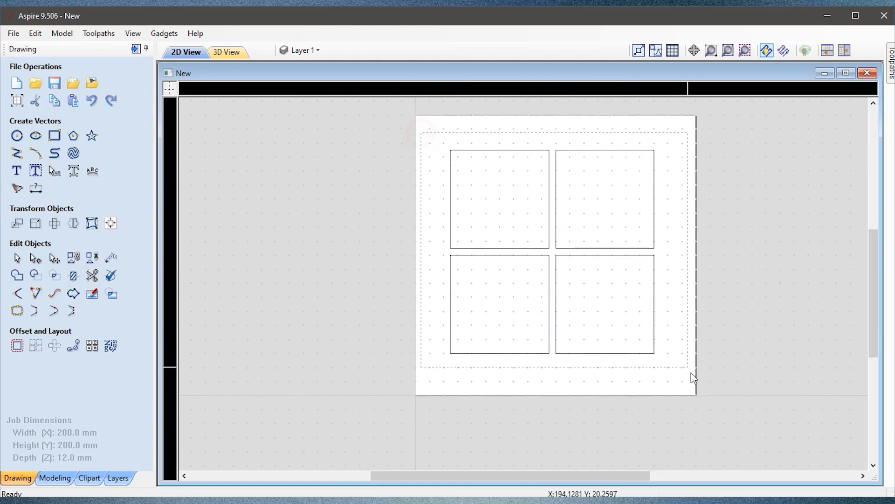
drag(692, 373, 699, 392)
click(593, 252)
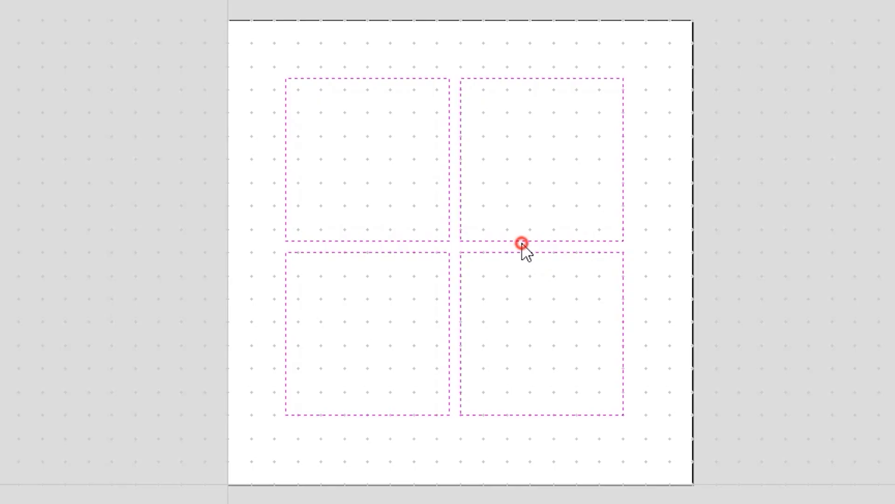
drag(590, 247, 597, 249)
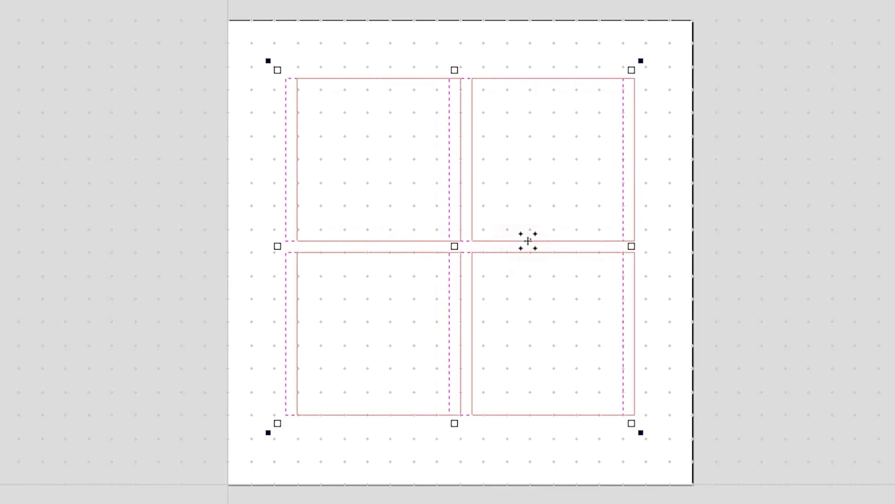
drag(528, 240, 528, 241)
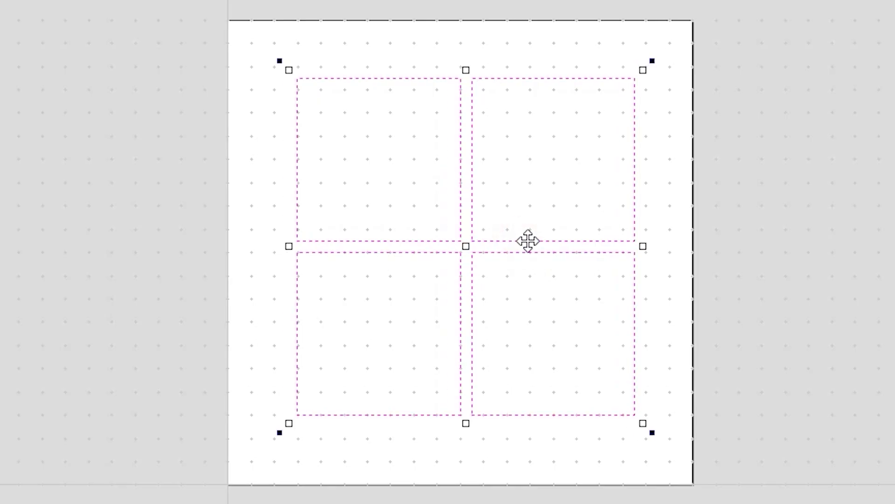
click(769, 247)
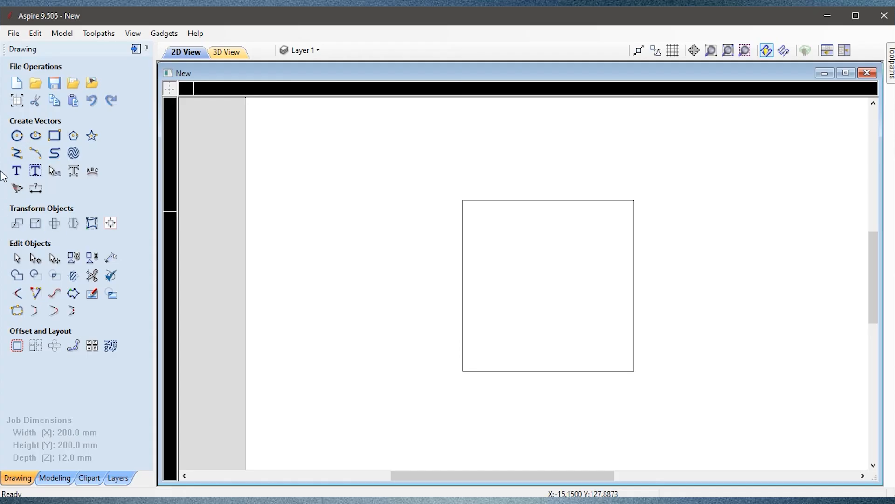
Draw a diagonal polyline without snapping from the square's upper-right corner to its lower-left corner, and inspect the join at the corner
click(25, 151)
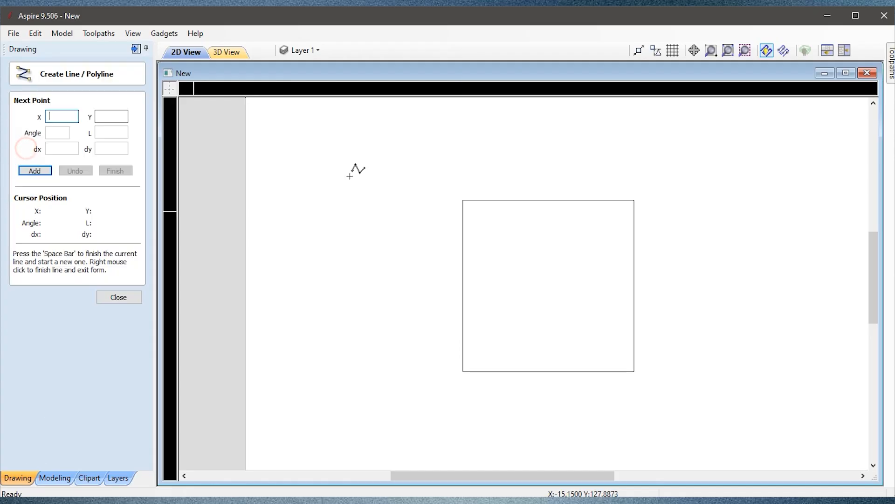
click(635, 200)
scroll(478, 355, up, 4)
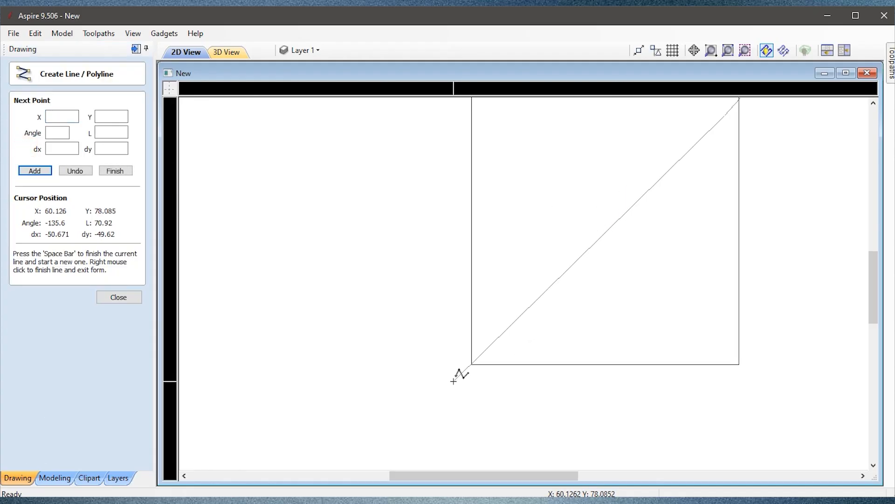
click(480, 353)
scroll(536, 354, up, 2)
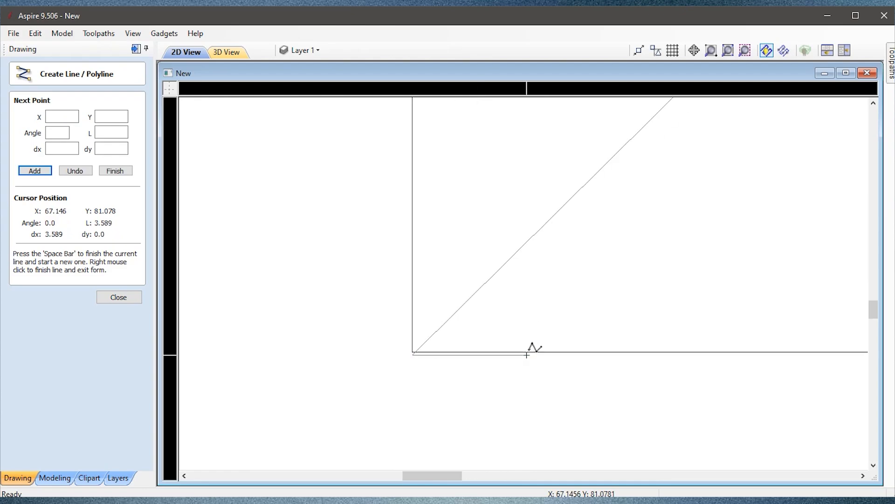
click(118, 297)
scroll(464, 414, down, 3)
scroll(527, 193, up, 3)
scroll(659, 170, down, 3)
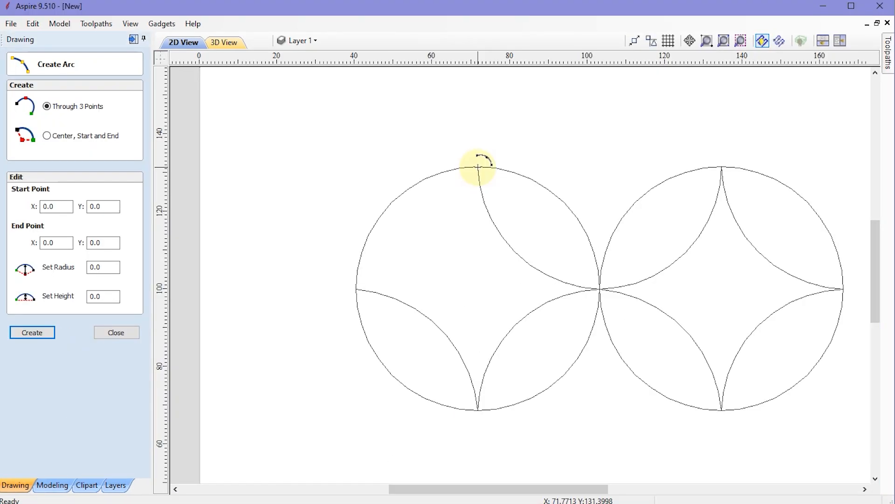
Draw the missing inward-curving arc in the left circle without snapping, from its topmost point to its leftmost point
click(479, 168)
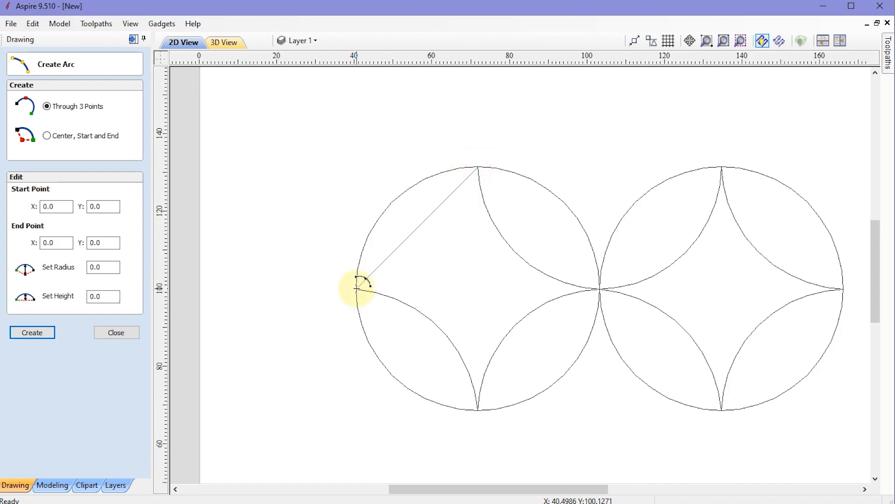
scroll(357, 289, up, 5)
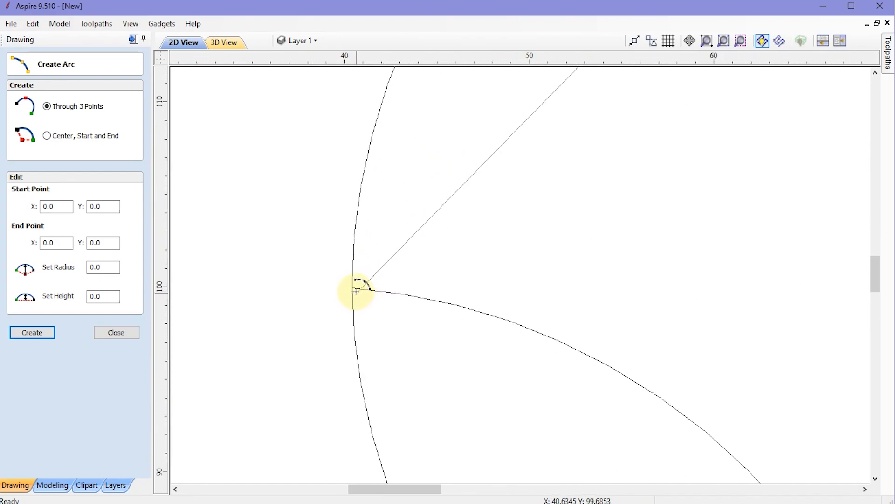
click(352, 287)
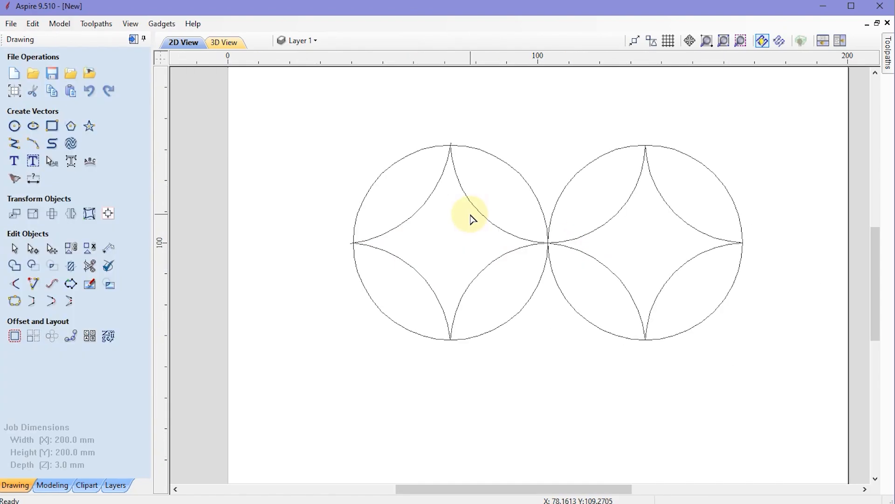
Move the ends of the overshooting arc in the left circle onto the circle's topmost and leftmost points
scroll(450, 144, up, 10)
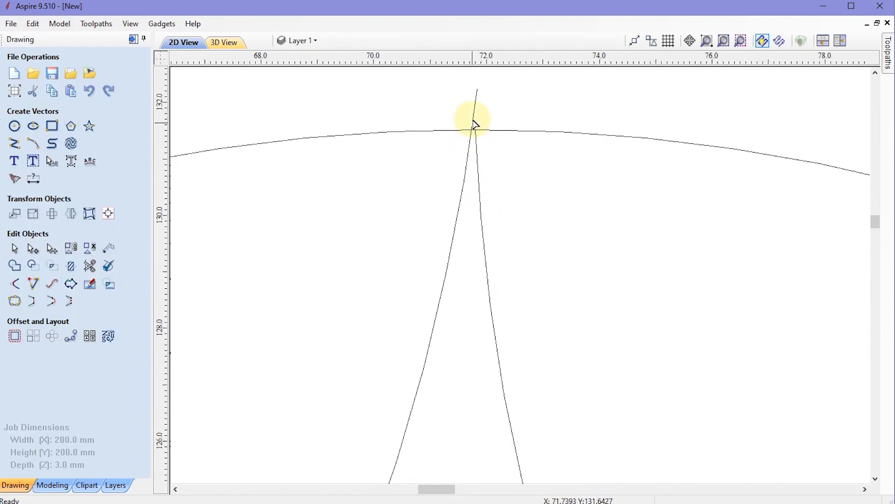
drag(477, 91, 475, 128)
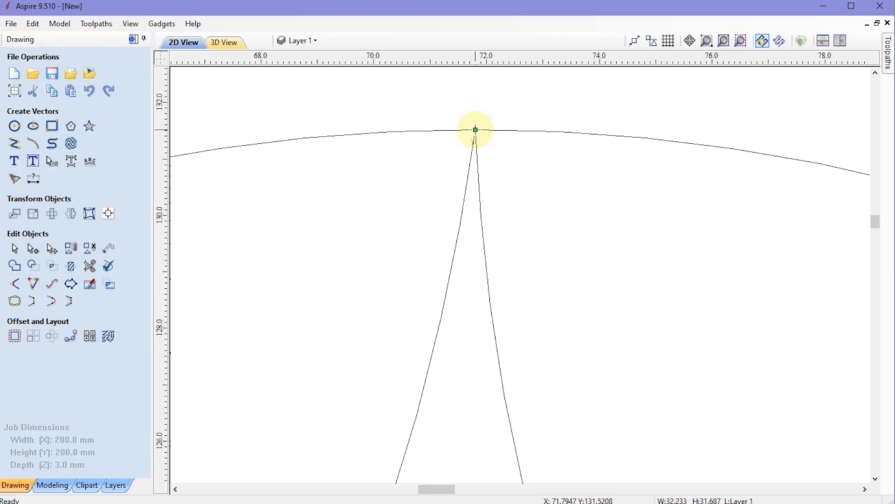
scroll(475, 129, down, 10)
scroll(405, 256, up, 10)
drag(392, 200, 439, 193)
scroll(380, 219, down, 10)
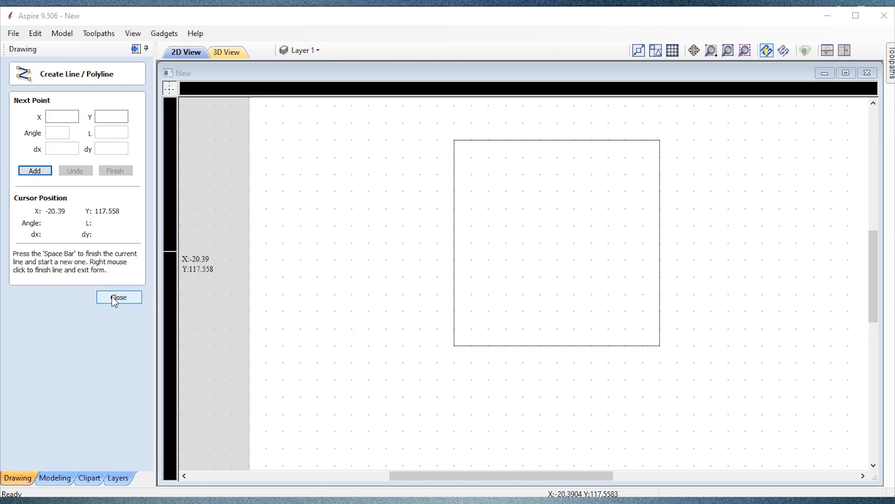
Draw a diagonal polyline with snapping from the square's upper-right corner at X 120, Y 150 to its lower-left corner, and inspect the join
click(113, 297)
click(17, 153)
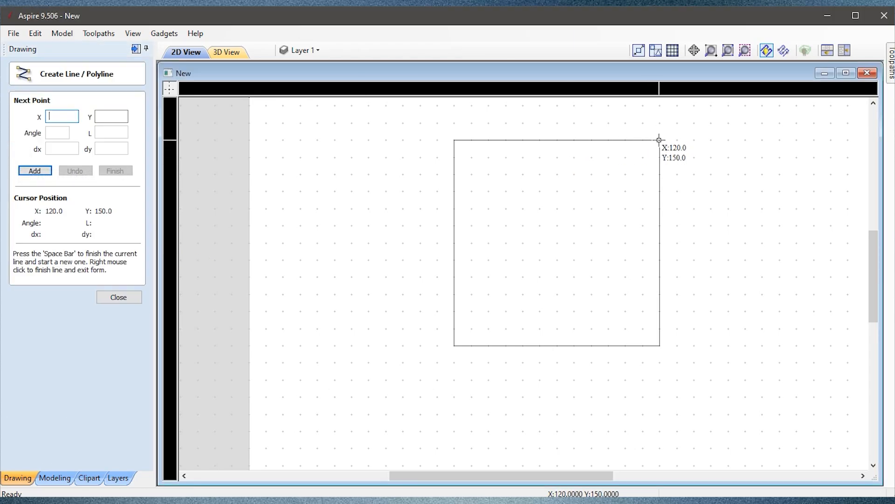
click(659, 140)
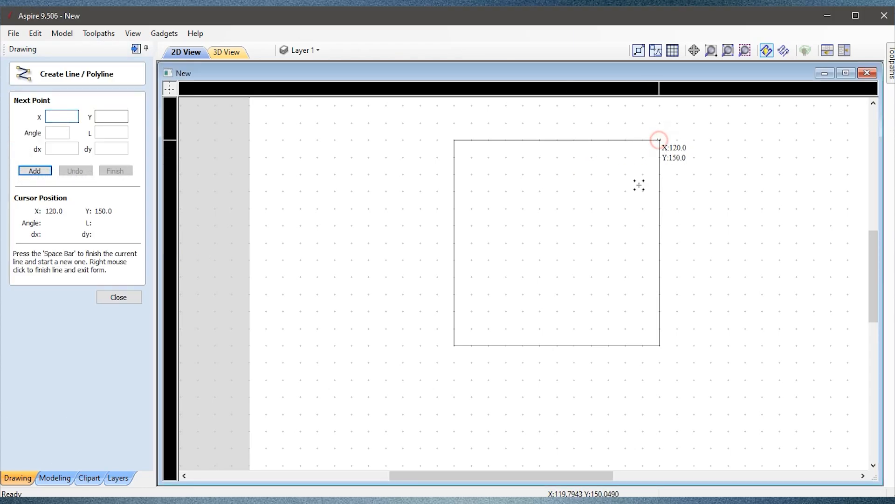
click(453, 346)
scroll(453, 346, up, 2)
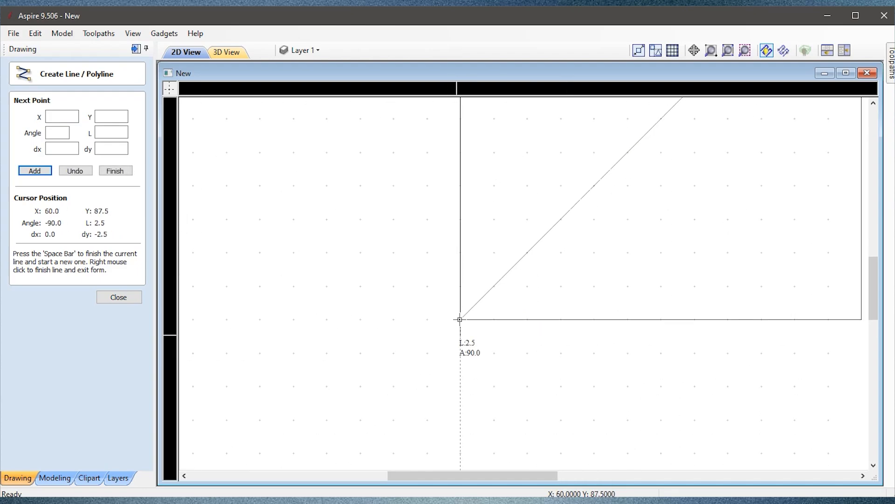
scroll(535, 310, up, 2)
click(119, 297)
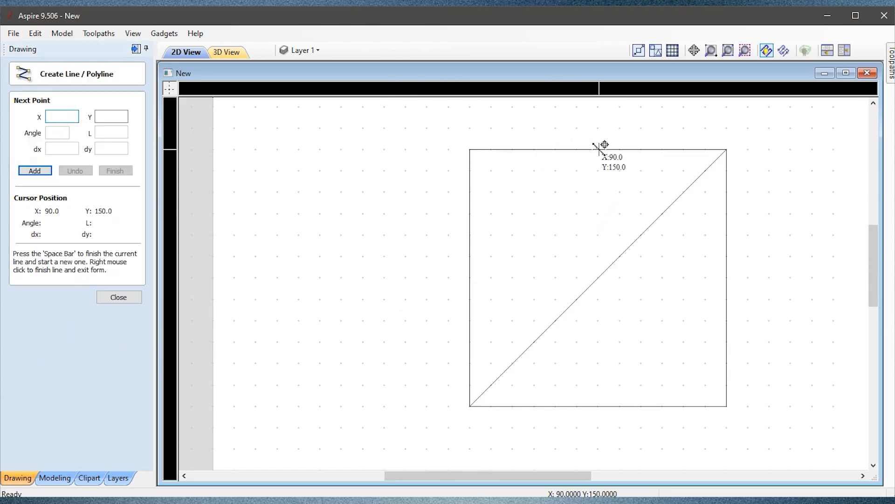
Draw a closed triangular polyline inside the square through X 90 Y 150, X 60 Y 105 and X 120 Y 105, and inspect its joins
click(597, 149)
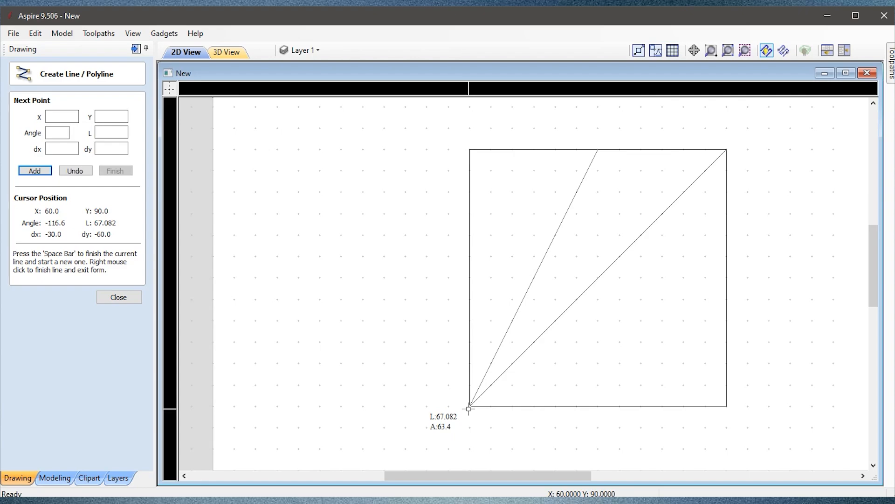
click(471, 342)
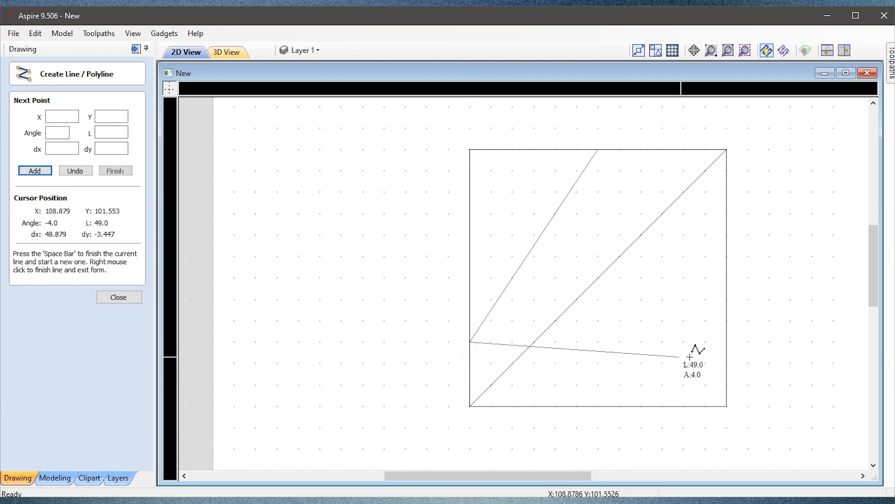
click(726, 339)
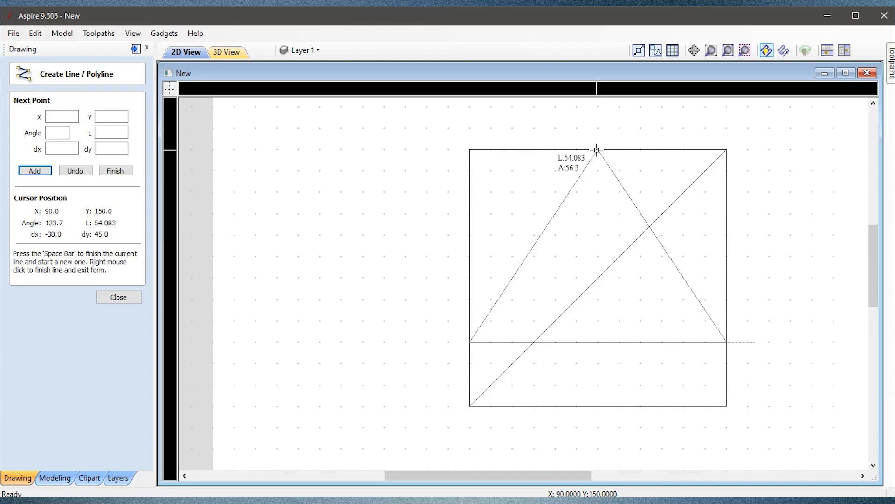
click(596, 150)
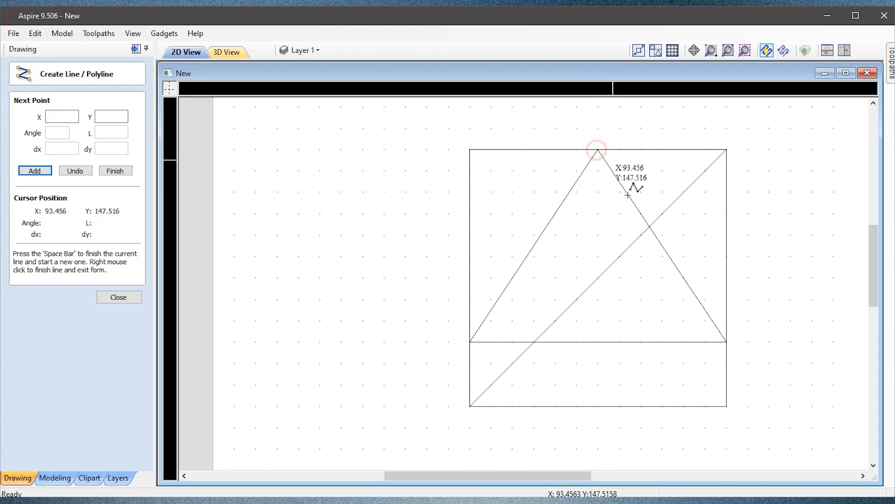
click(139, 301)
scroll(640, 110, up, 4)
scroll(633, 149, down, 3)
scroll(629, 131, up, 3)
scroll(634, 156, down, 5)
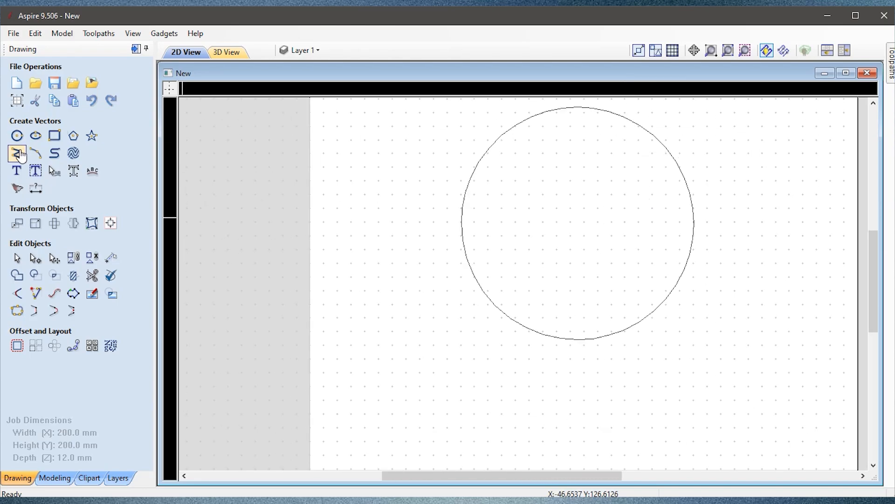
Draw a horizontal 85 mm line across the circle's middle with snapping, from its leftmost point to its rightmost point at X 140, Y 125
click(17, 153)
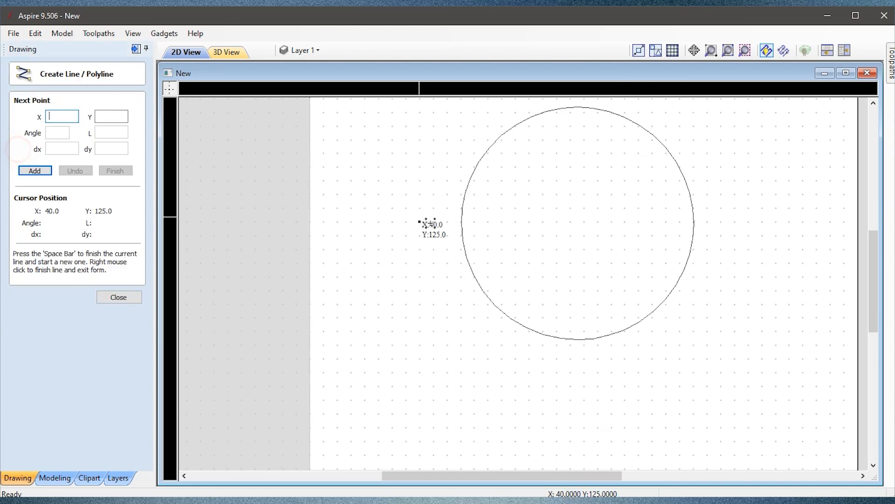
click(461, 222)
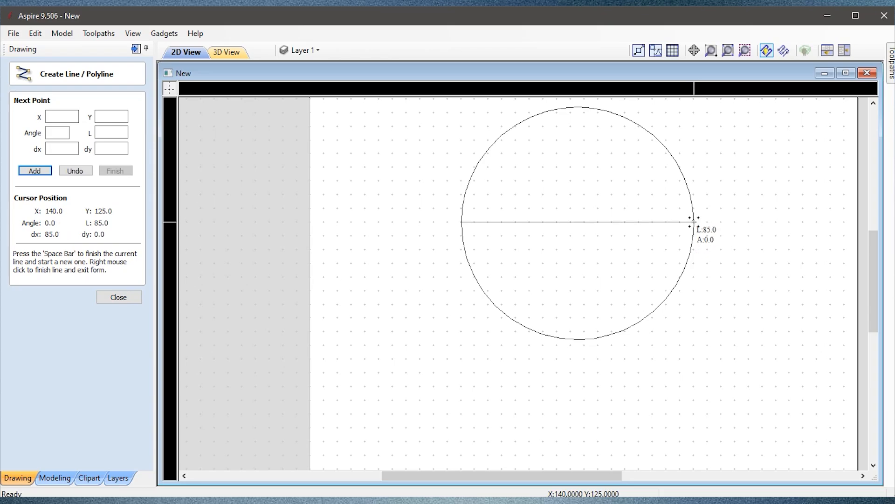
click(693, 221)
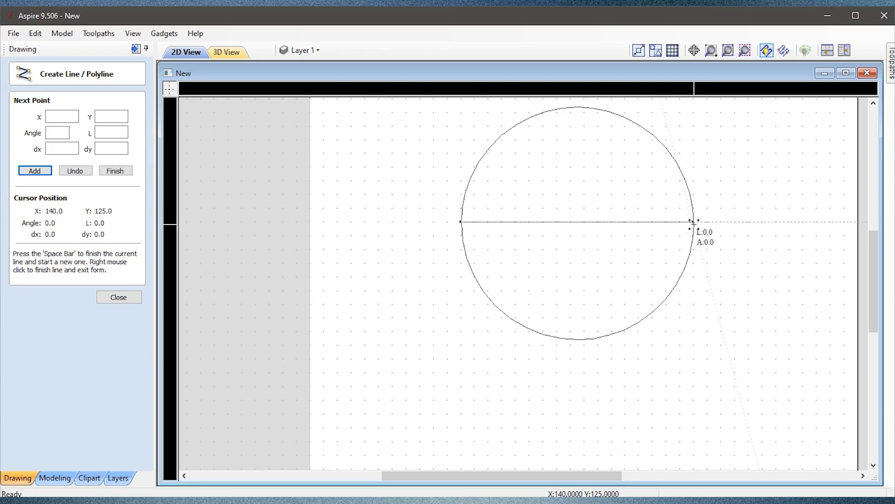
scroll(693, 222, up, 5)
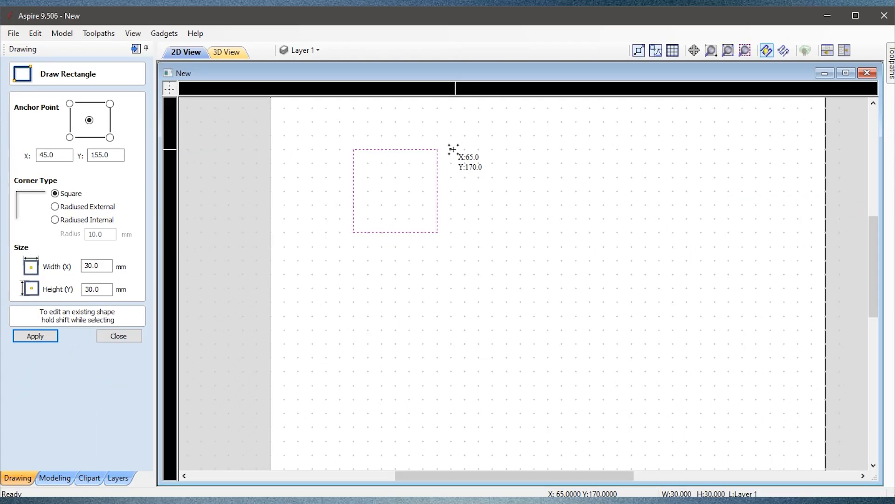
Draw a 30 by 30 mm square from X 65, Y 170, and continue the snapped polyline outline of another square beside it
mouse_move(451, 149)
mouse_down()
mouse_move(477, 200)
mouse_move(533, 233)
mouse_up()
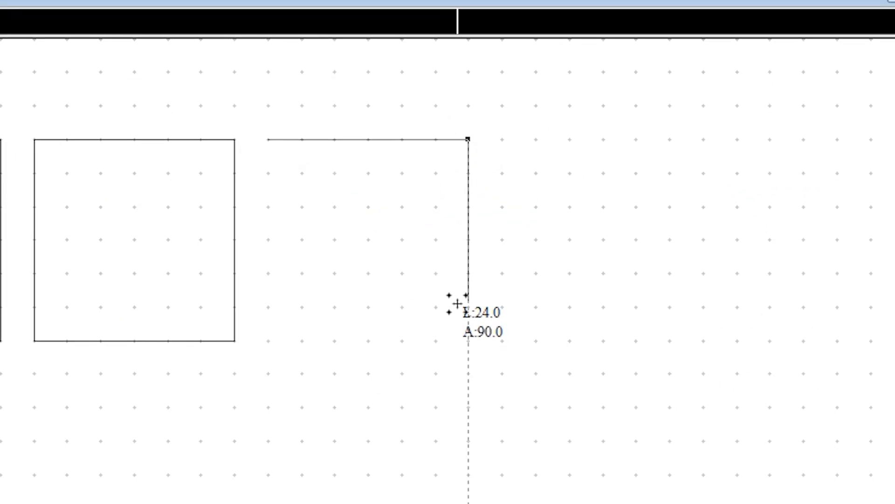
click(467, 296)
click(410, 298)
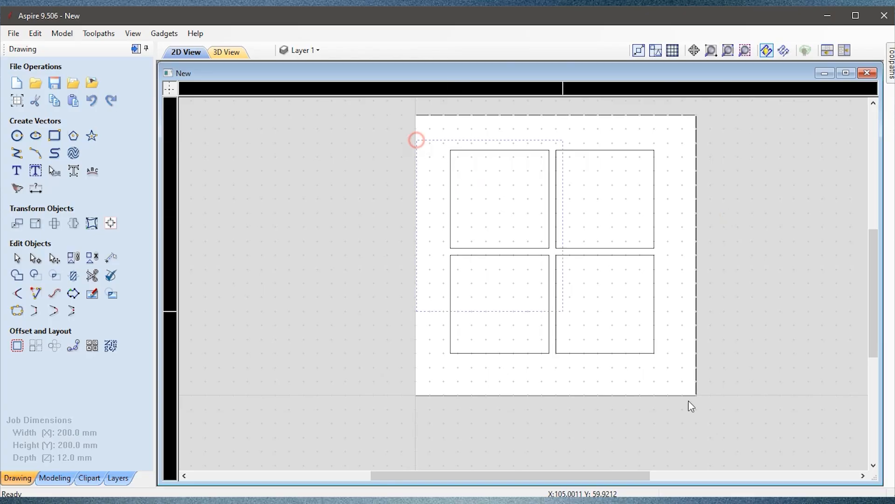
Select all four squares, move them together about 5 mm horizontally to the right with snapping, and deselect them
drag(688, 401, 690, 402)
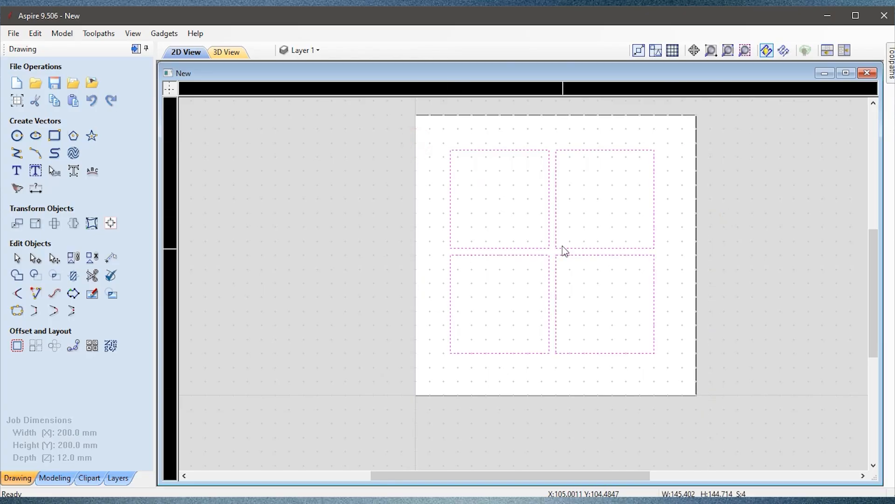
click(562, 248)
click(598, 255)
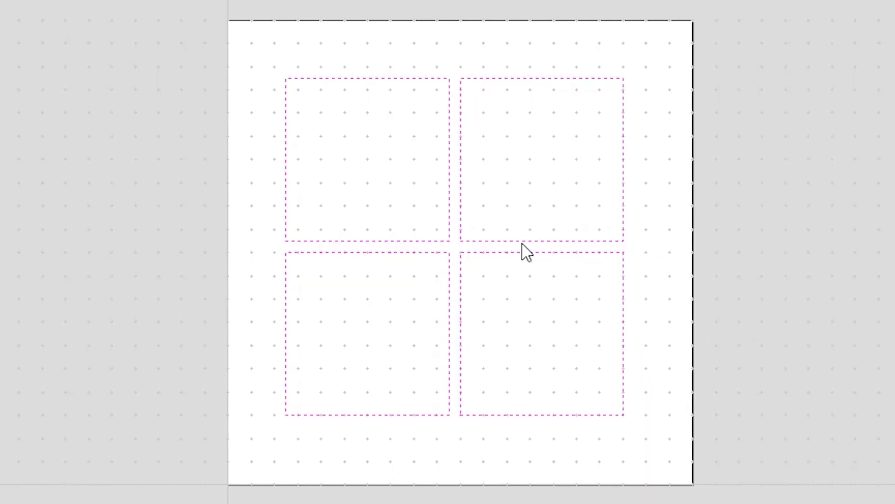
drag(591, 249, 596, 248)
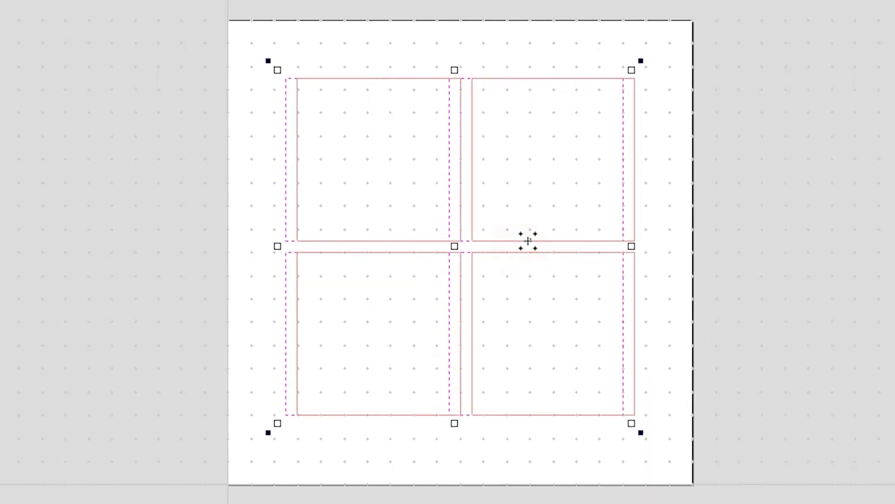
drag(528, 241, 528, 240)
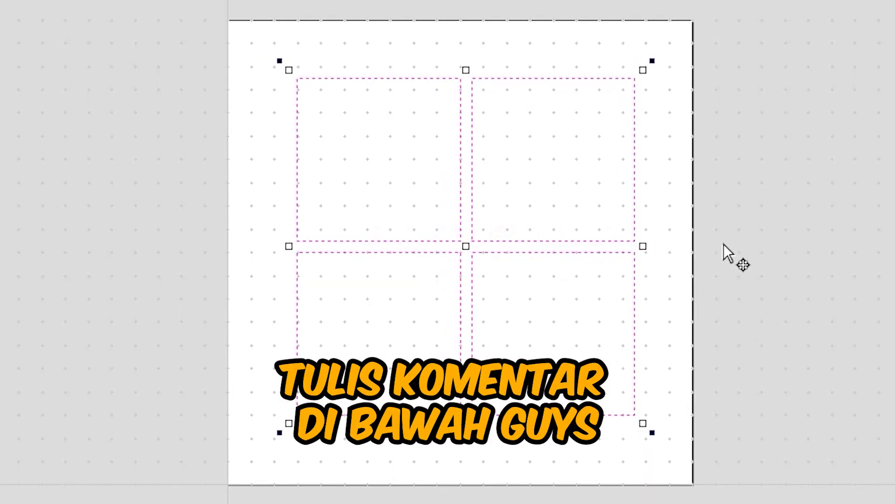
click(769, 251)
Enable Display Text at Cursor and snapping to guides, grid, distances, job center and corners, plus Smart Snapping and Geometry Snapping, in the snapping options
click(34, 34)
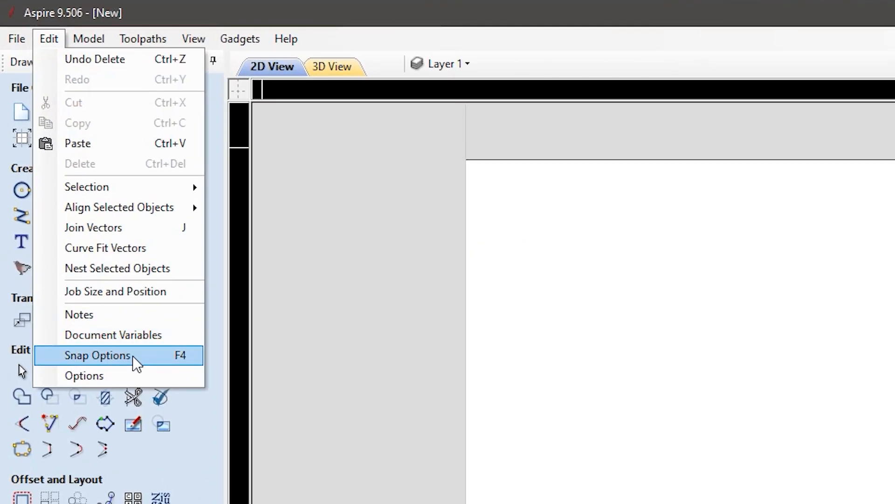
click(132, 356)
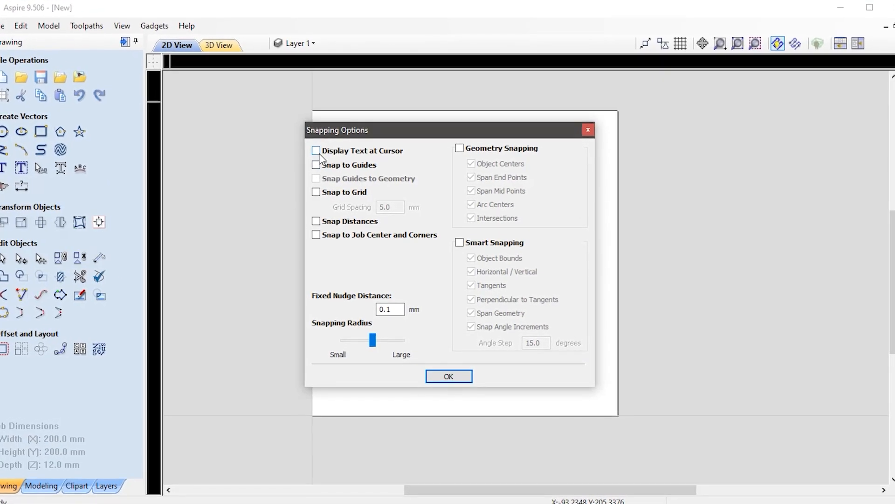
click(317, 151)
click(317, 164)
click(316, 191)
click(316, 221)
click(317, 235)
click(460, 243)
click(461, 140)
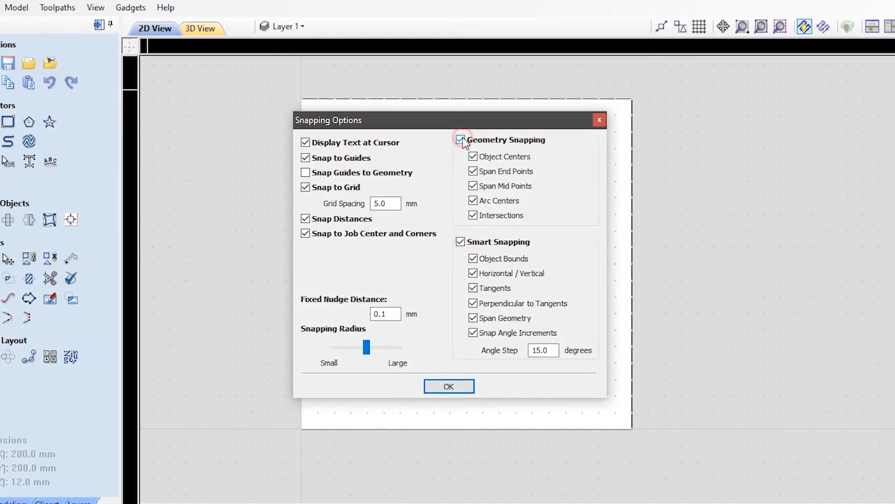
click(448, 394)
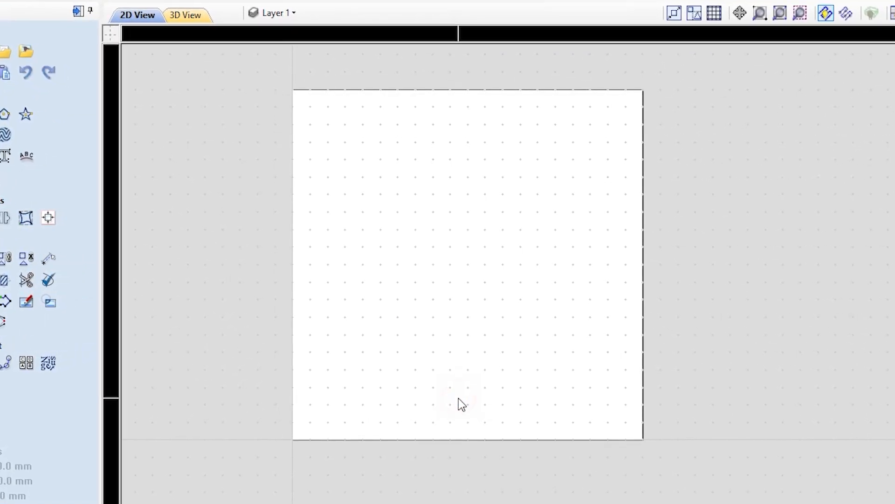